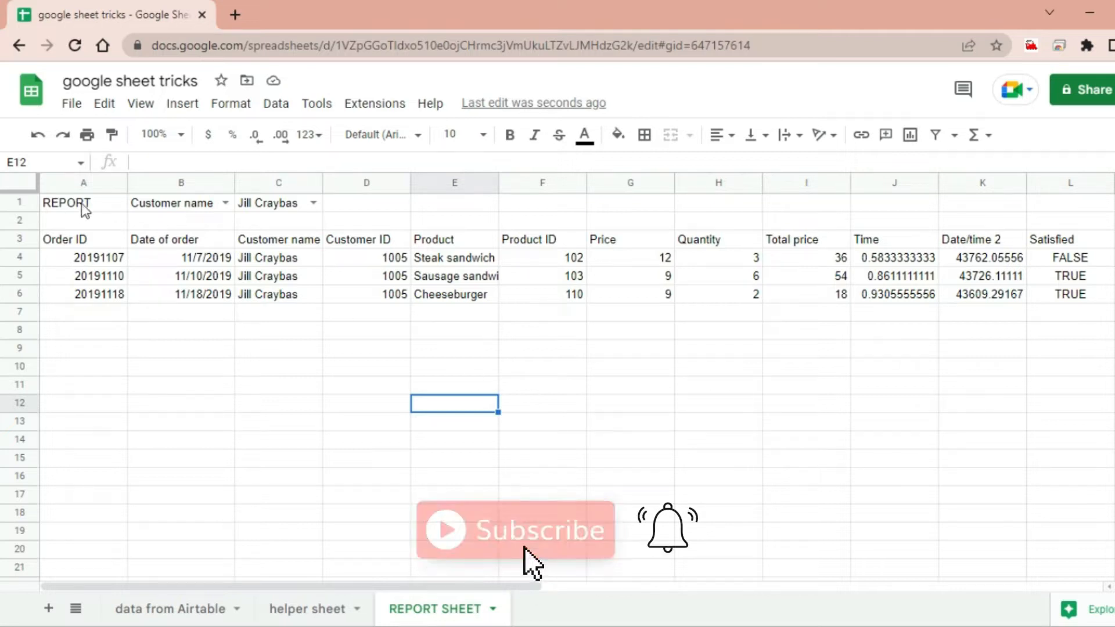
Filter the report by Product in B1 and choose Veggie burger as the value in C1
left_click_drag(81, 202, 1097, 331)
left_click(759, 465)
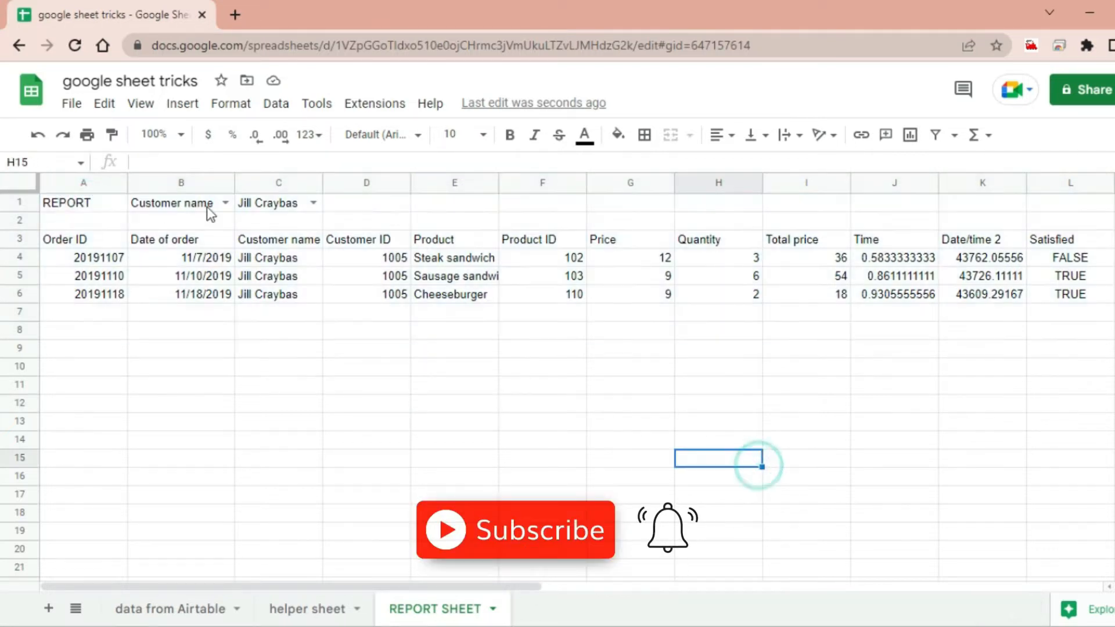
left_click(225, 202)
left_click(184, 315)
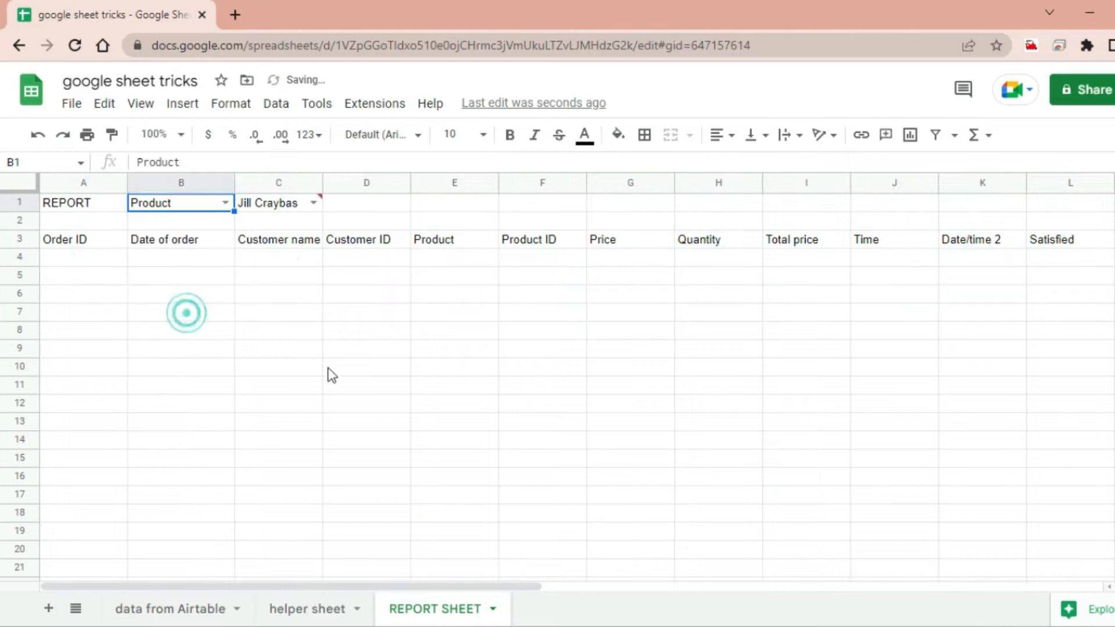
left_click(327, 366)
left_click(313, 203)
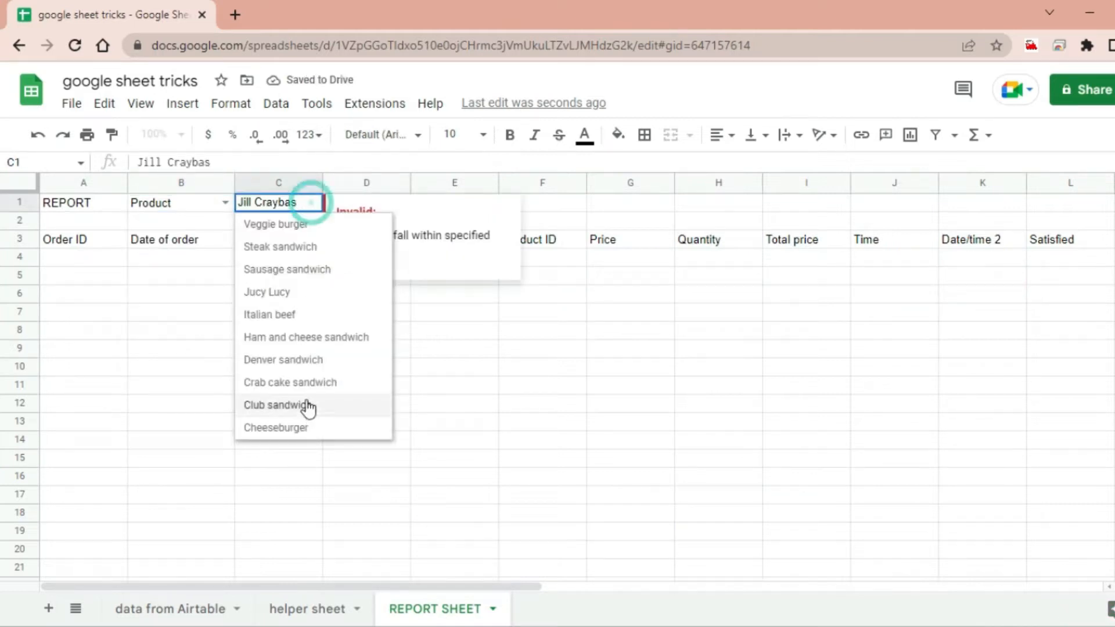
left_click(276, 226)
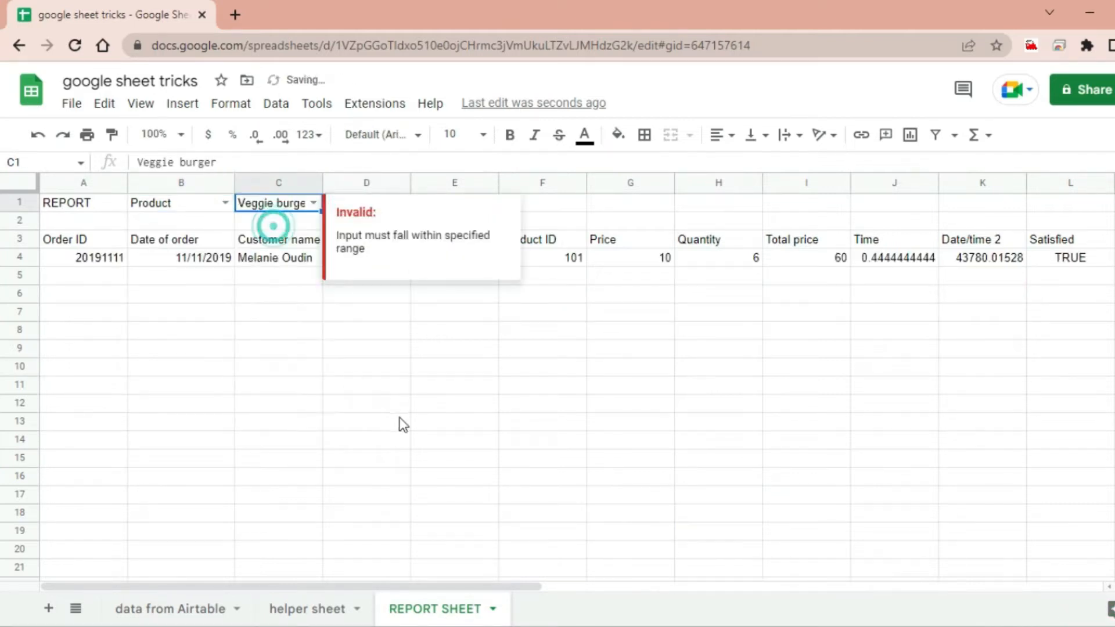
left_click(398, 419)
left_click(314, 202)
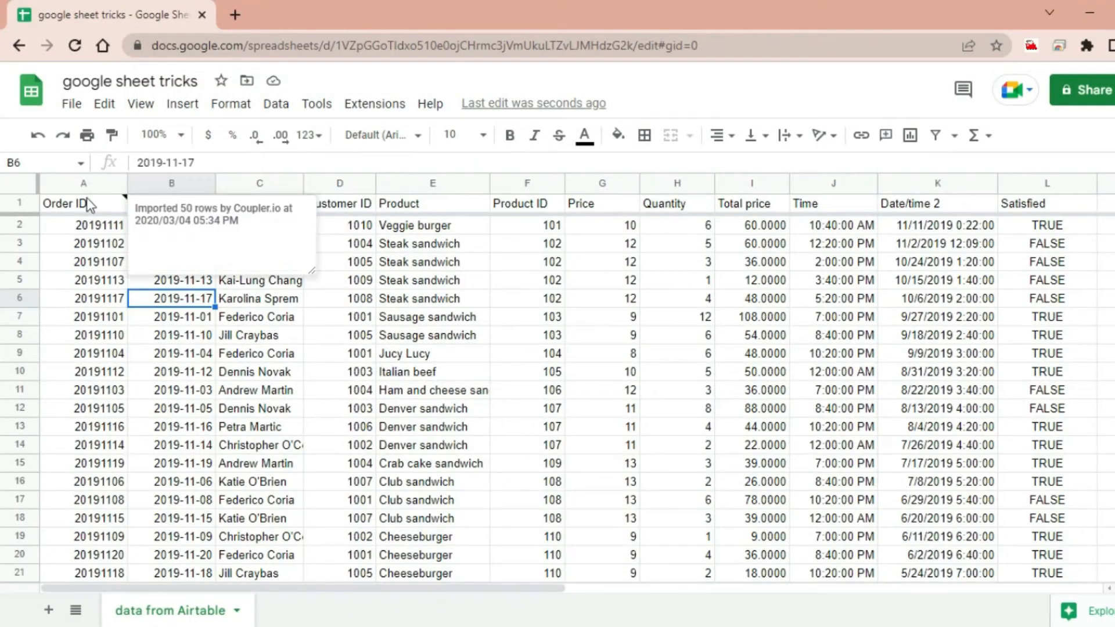
Select the whole order table on the data from Airtable sheet, starting from the Order ID header
left_click(92, 204)
key("ctrl+shift+Right")
key("ctrl+shift+Down")
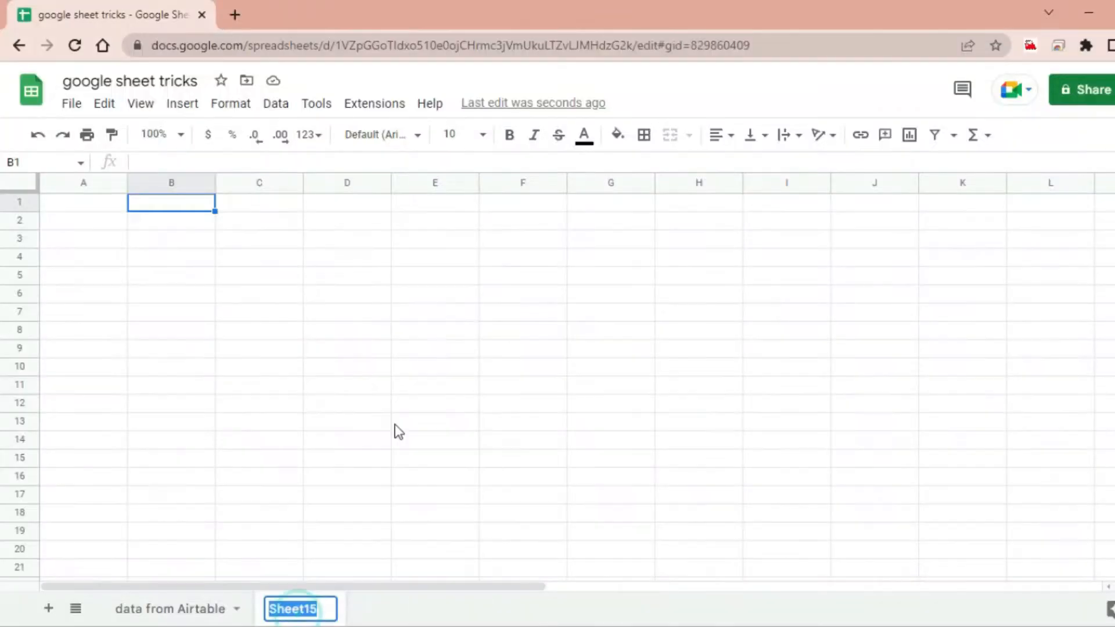
Rename the new blank sheet as helper sheet
type("helper sheet")
key("Return")
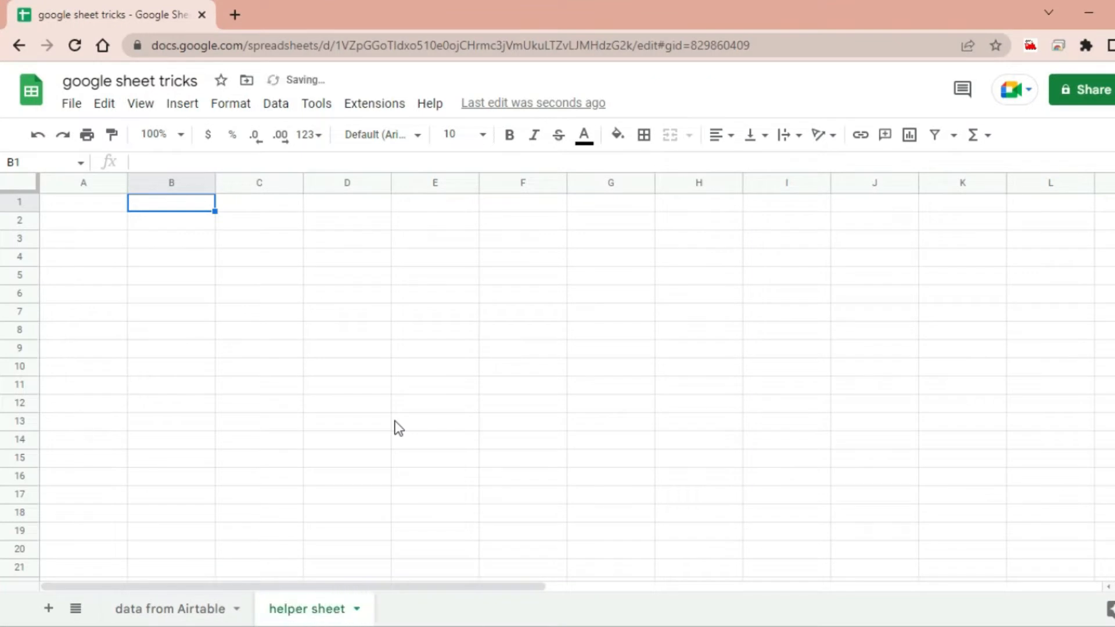
left_click(345, 247)
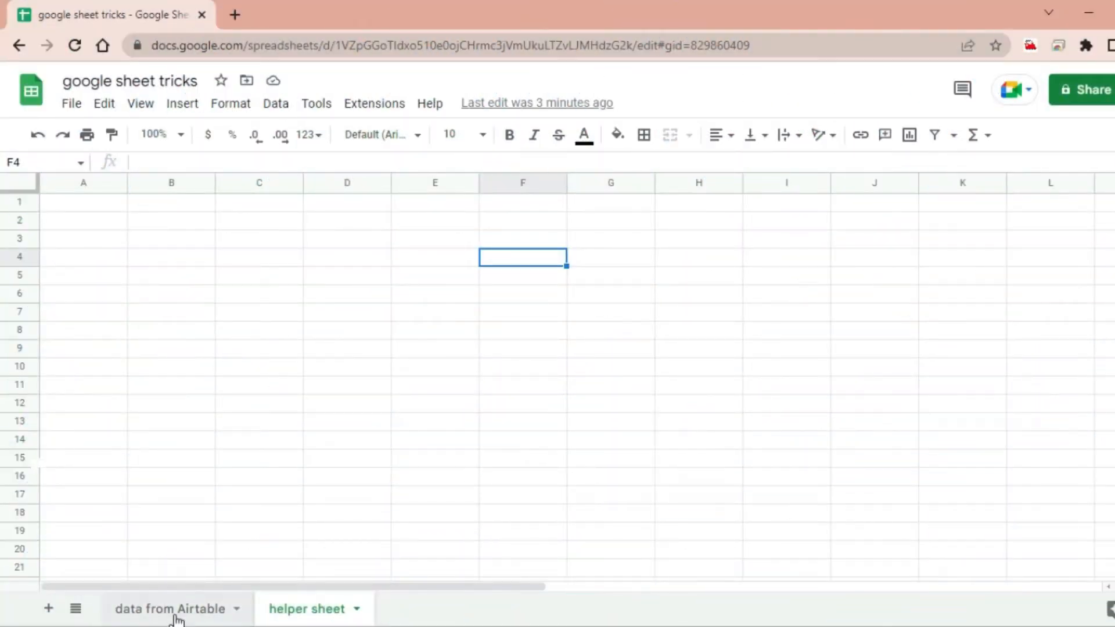
Copy the headers A1:L1 from the data from Airtable sheet and paste them transposed into the helper sheet starting at G2
left_click(174, 611)
left_click(64, 203)
key("ctrl+shift+Right")
key("ctrl+c")
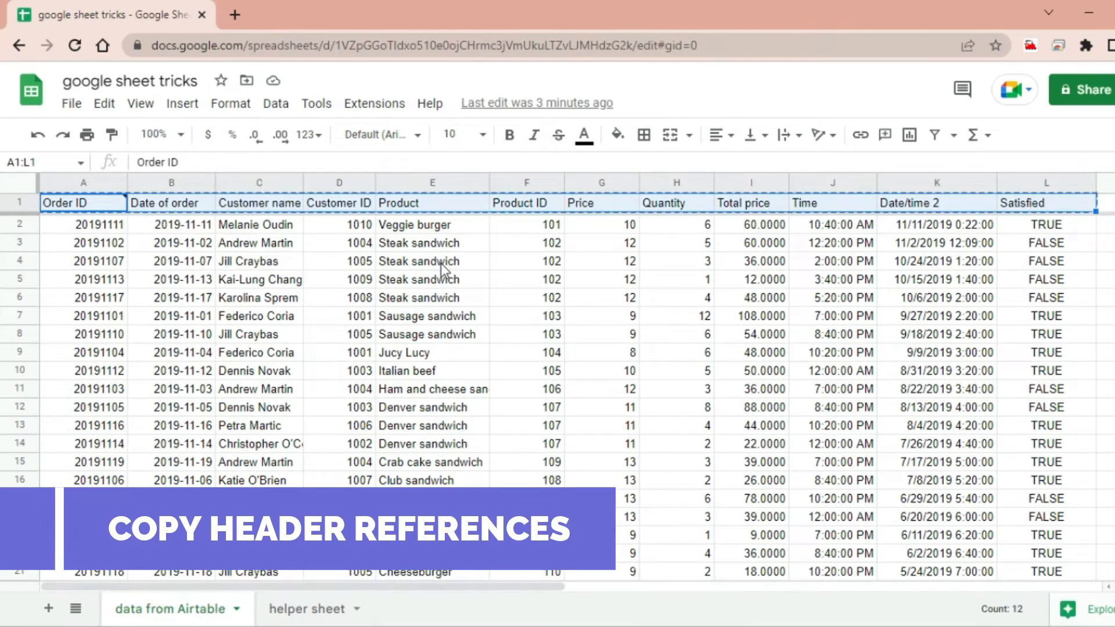
left_click(306, 609)
right_click(617, 223)
mouse_move(704, 232)
left_click(959, 392)
left_click(701, 273)
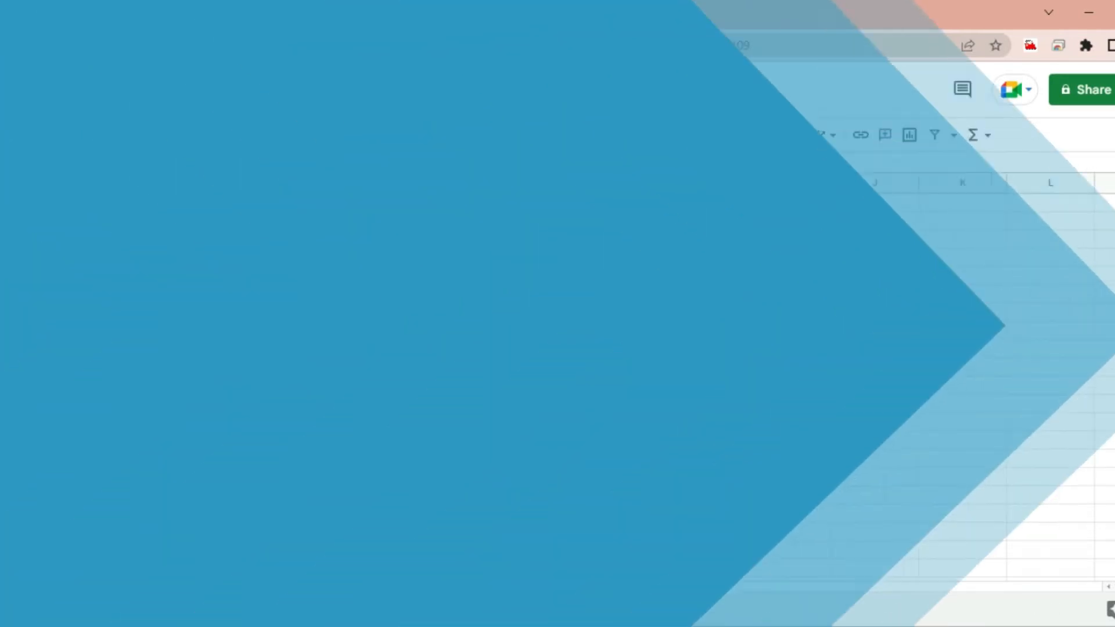
Enter the column letters A to L beside the header names in H2:H13 and check them against the source sheet
type("a")
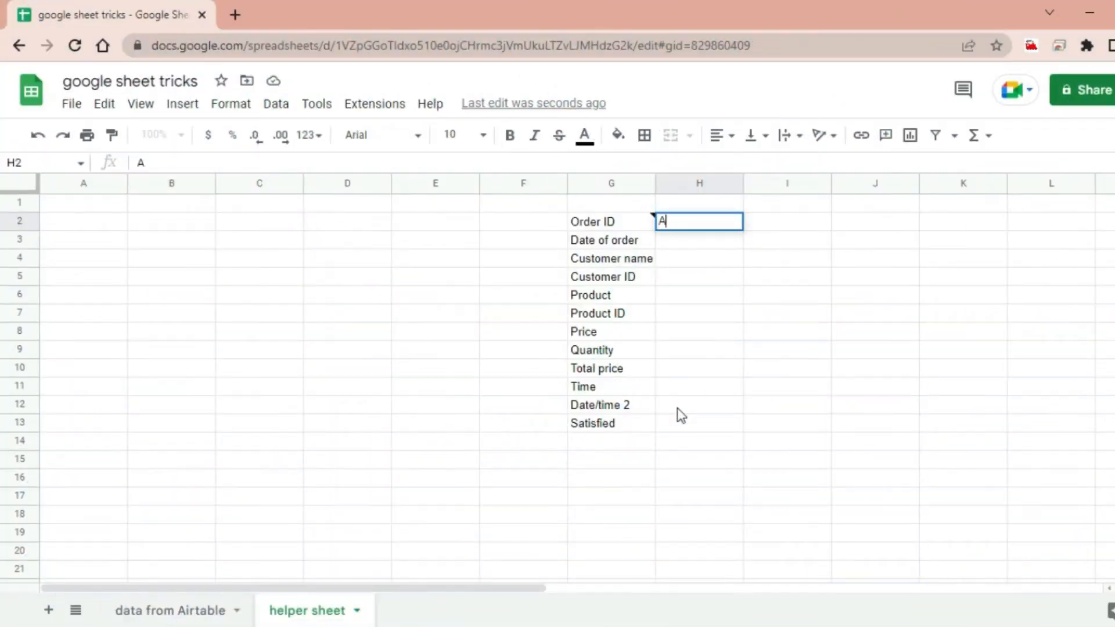
key("Return")
type("b")
key("Return")
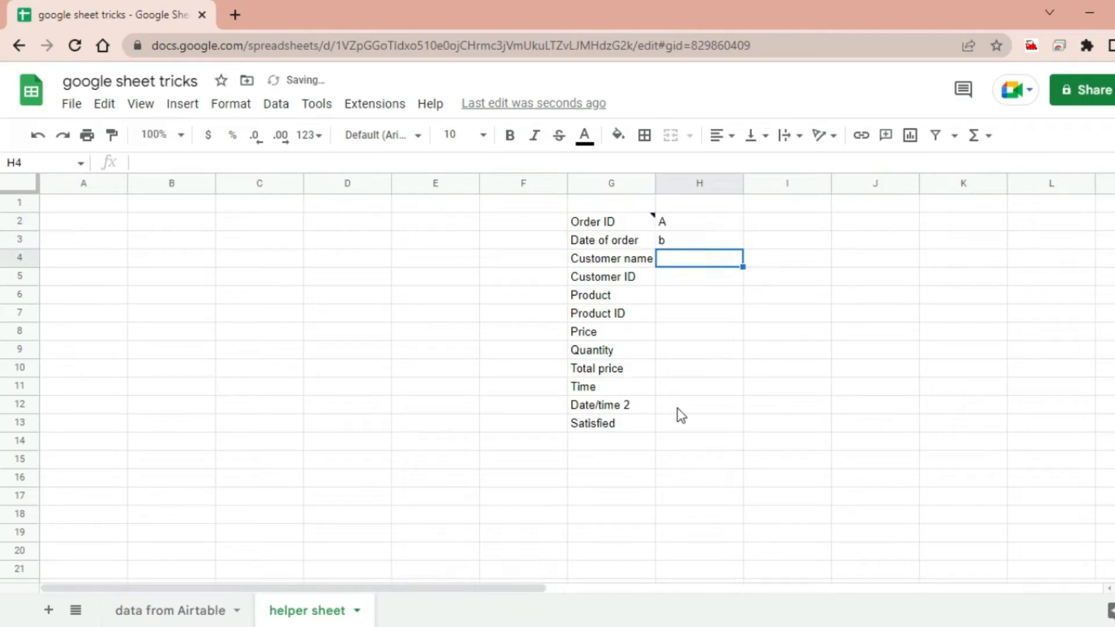
key("Up")
type("B C D E F G H I J ")
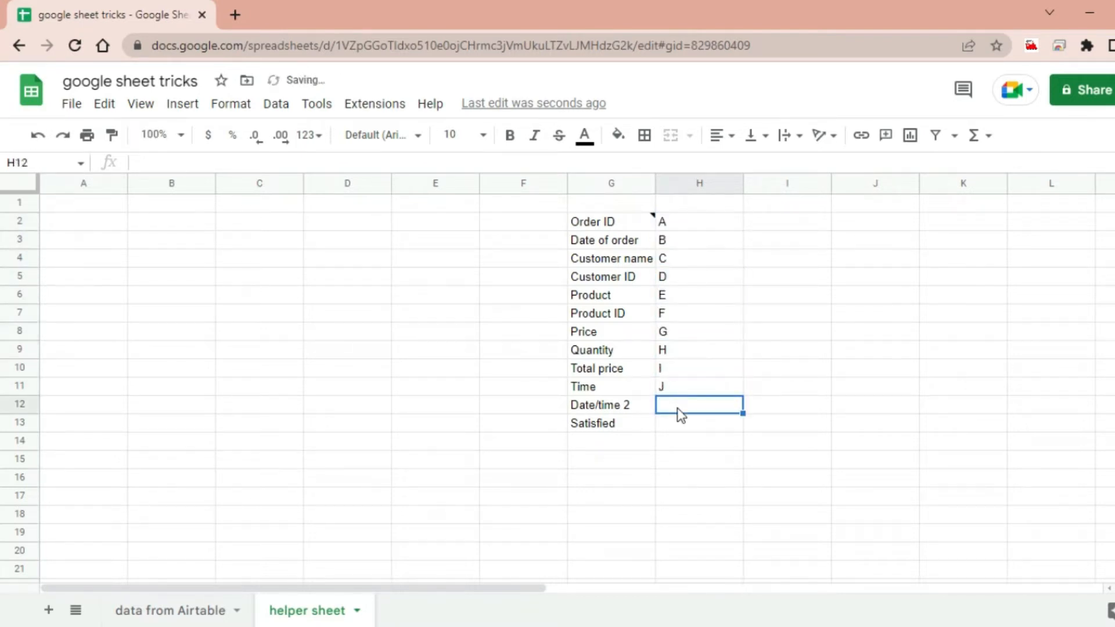
type("K L")
left_click(125, 608)
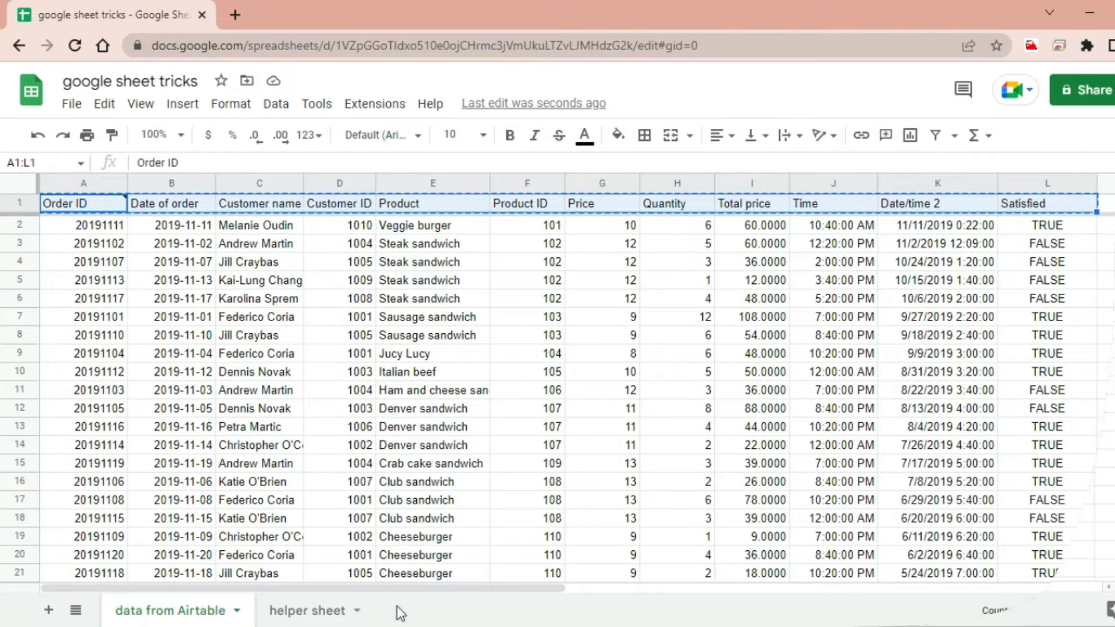
left_click(307, 610)
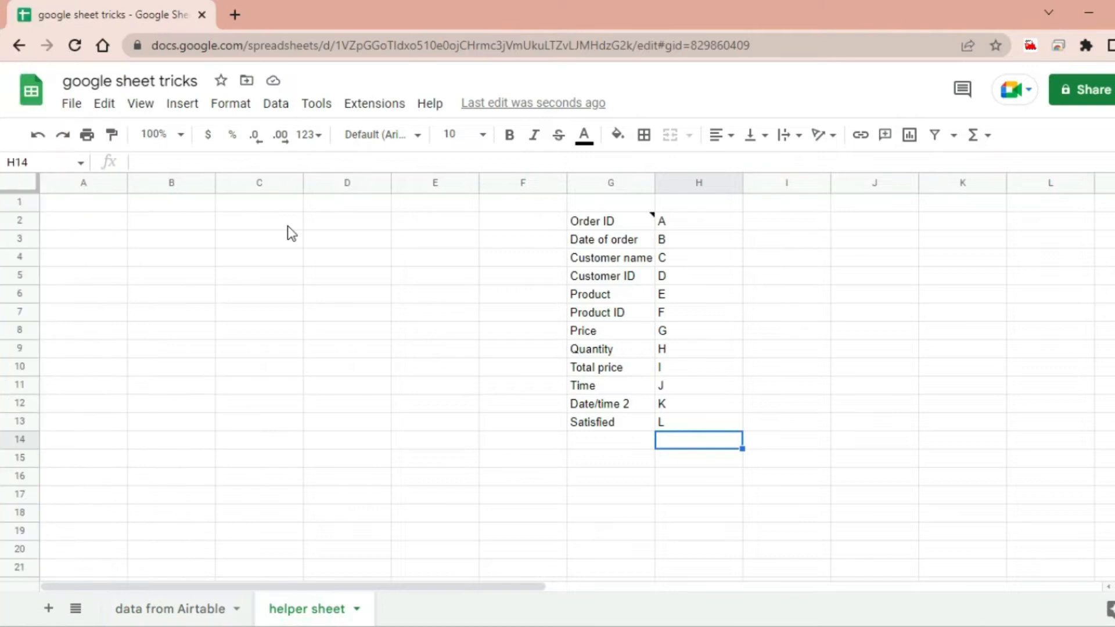
Add data validation to helper sheet cell C2 with a dropdown from 'data from Airtable'!A1:L1, rejecting invalid input
left_click(288, 226)
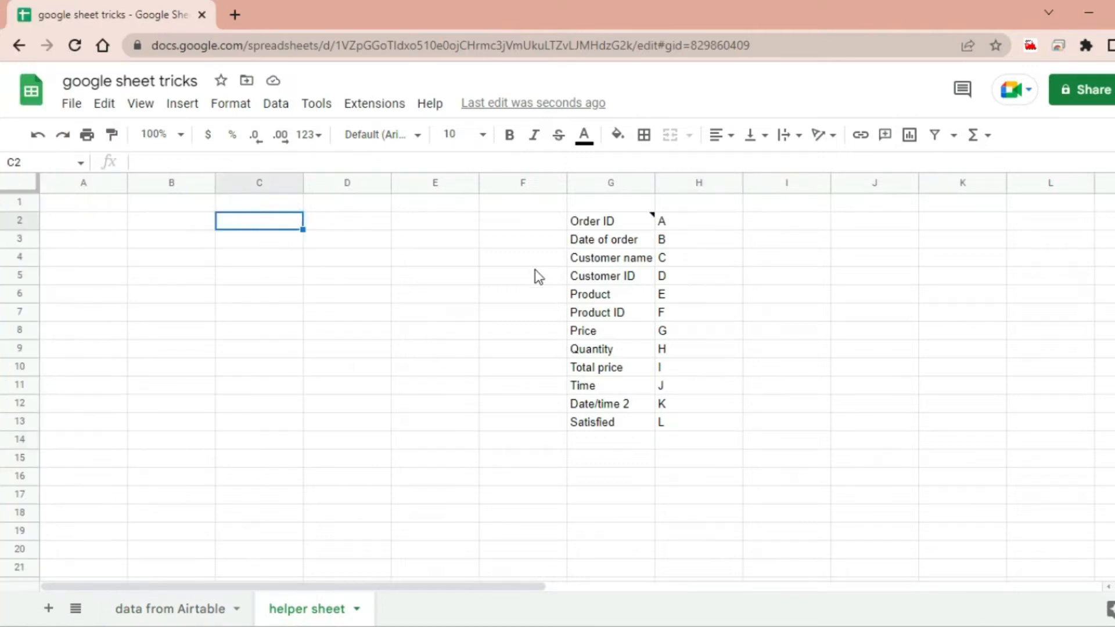
right_click(271, 226)
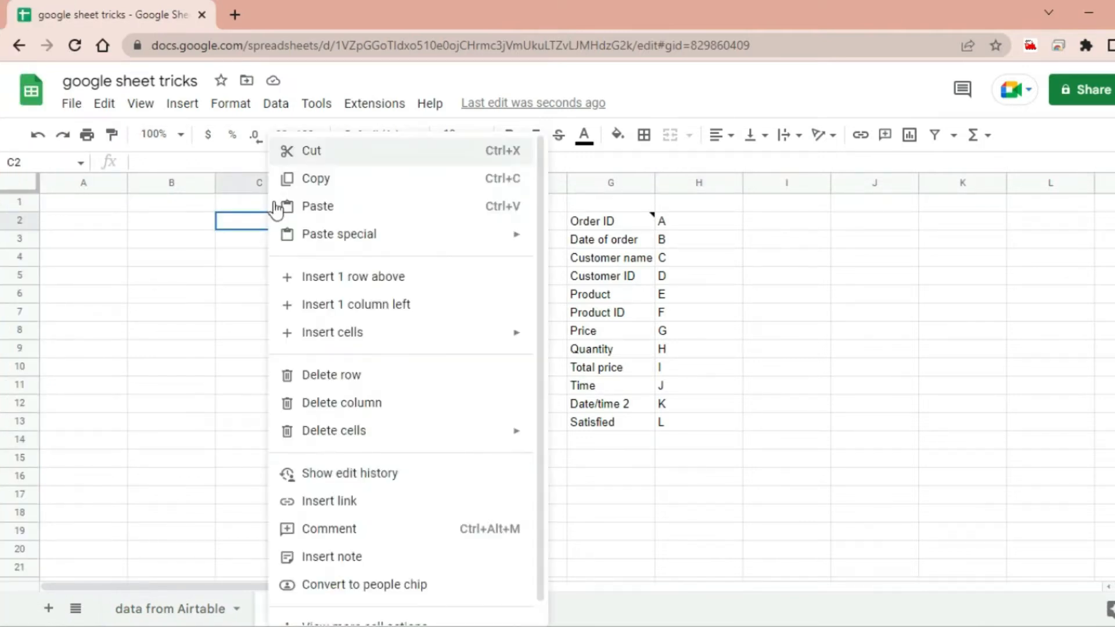
scroll(370, 599, "down", 1)
left_click(373, 605)
left_click(627, 501)
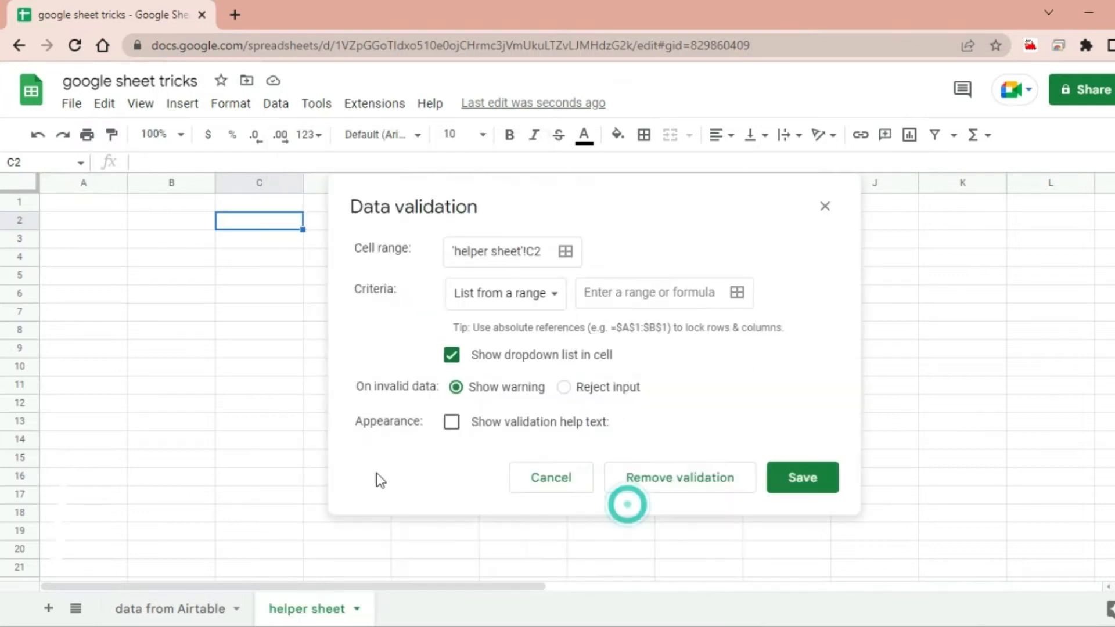
left_click(735, 297)
left_click(188, 598)
left_click_drag(64, 203, 1046, 204)
left_click(596, 328)
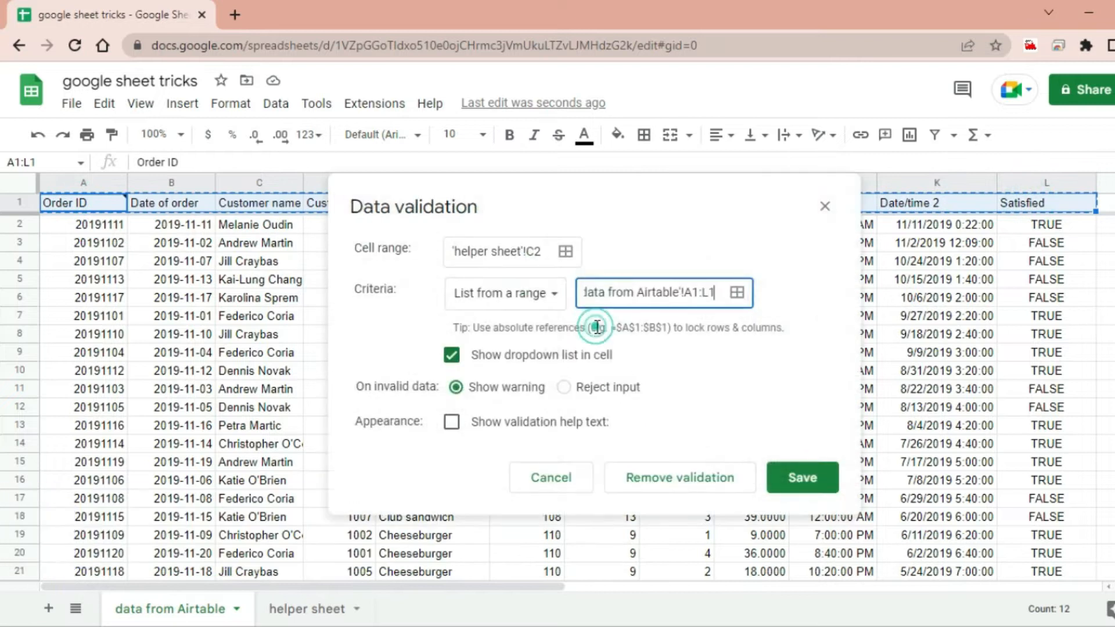
left_click(574, 385)
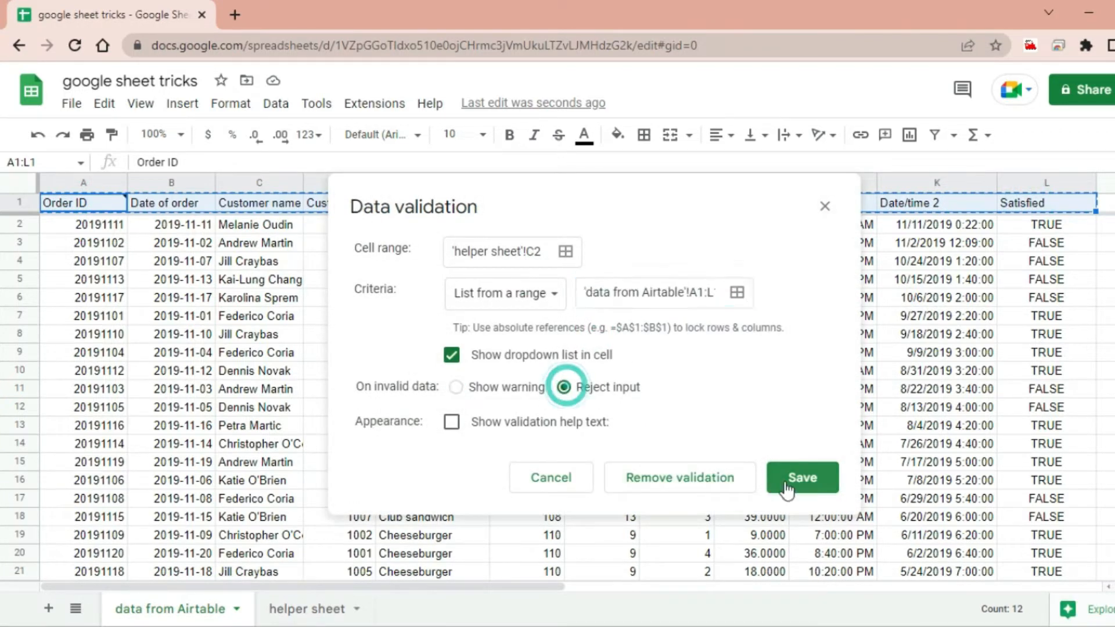
left_click(803, 477)
left_click(526, 389)
Choose Customer name in the C2 dropdown of the helper sheet and fit column C to its contents
left_click(305, 616)
left_click(297, 219)
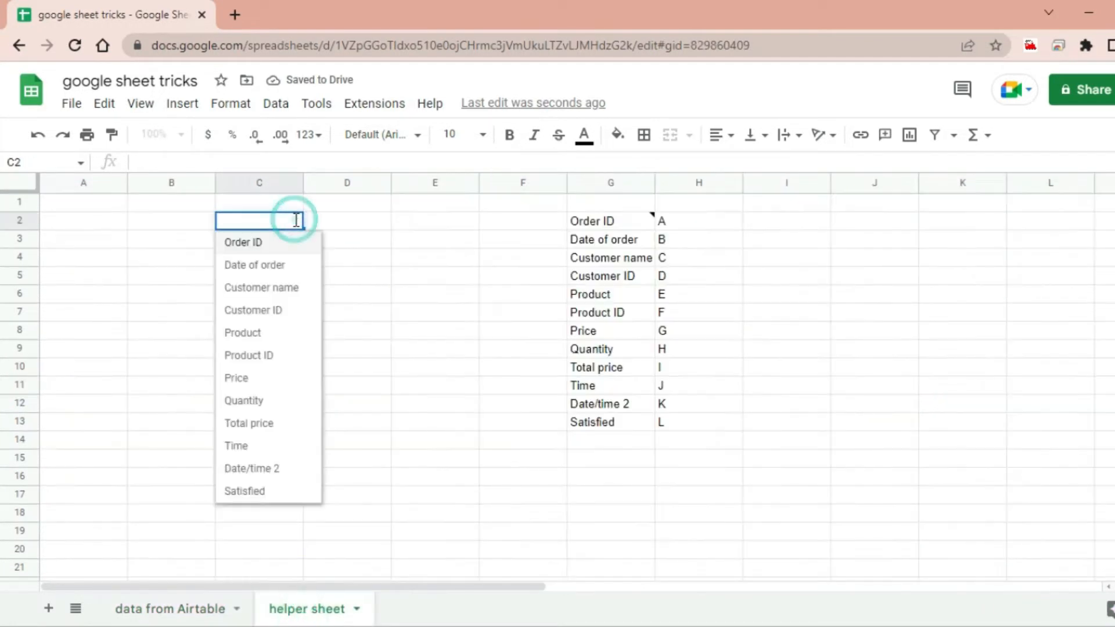
left_click(381, 264)
left_click(250, 238)
left_click(294, 221)
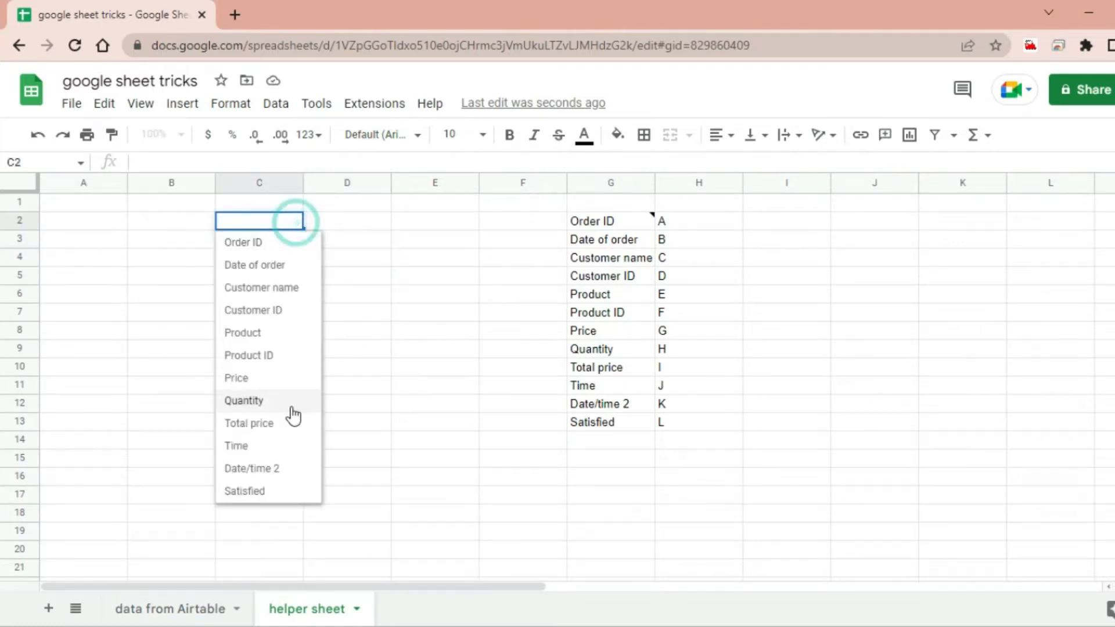
left_click(272, 291)
left_click(259, 261)
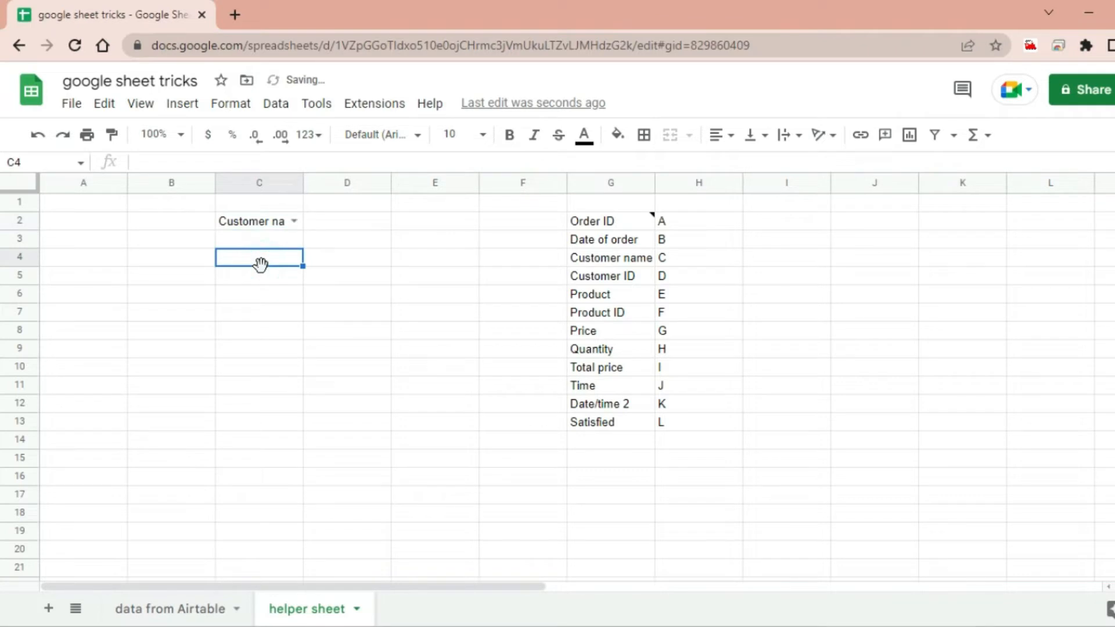
double_click(302, 182)
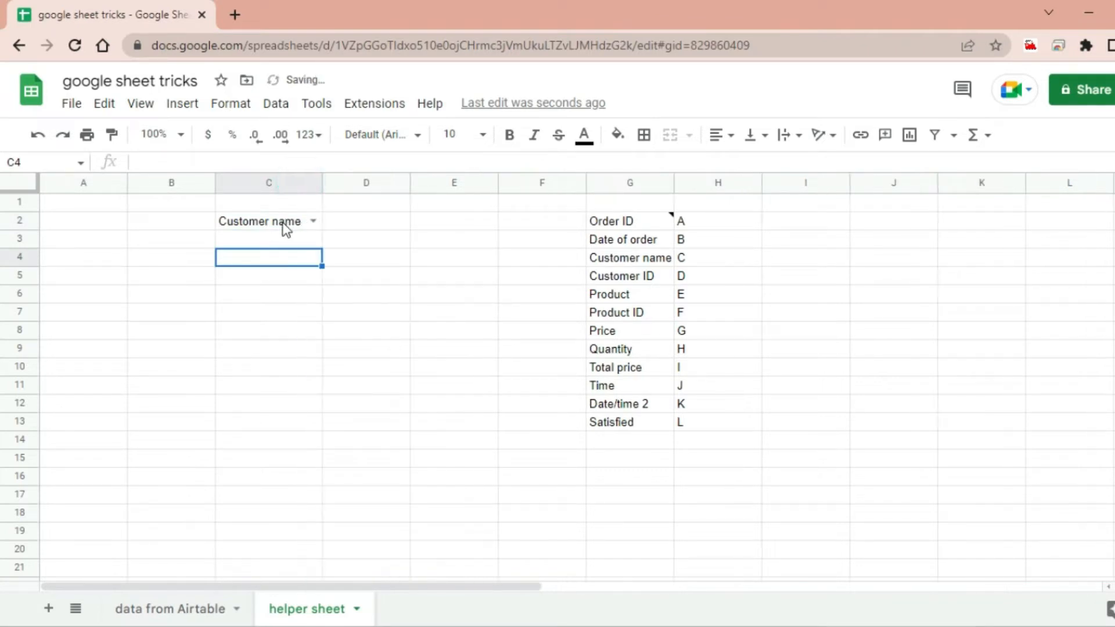
left_click(281, 228)
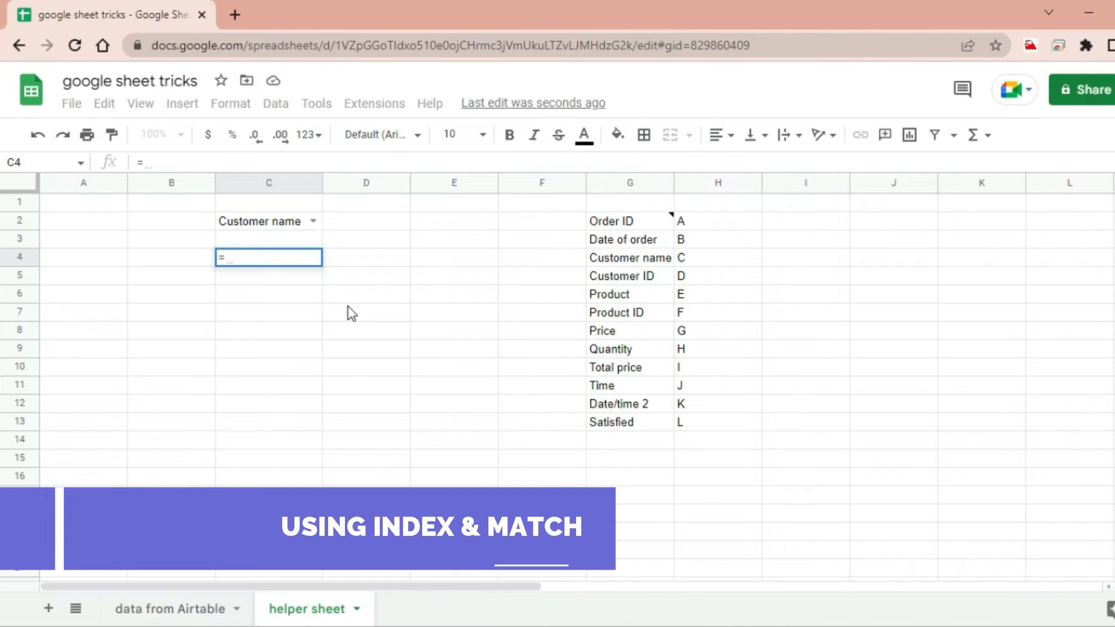
Enter =INDEX('data from Airtable'!A2:L21,,MATCH(C2,'data from Airtable'!A1:L1,0)) in helper sheet cell C4
type("INDEX(")
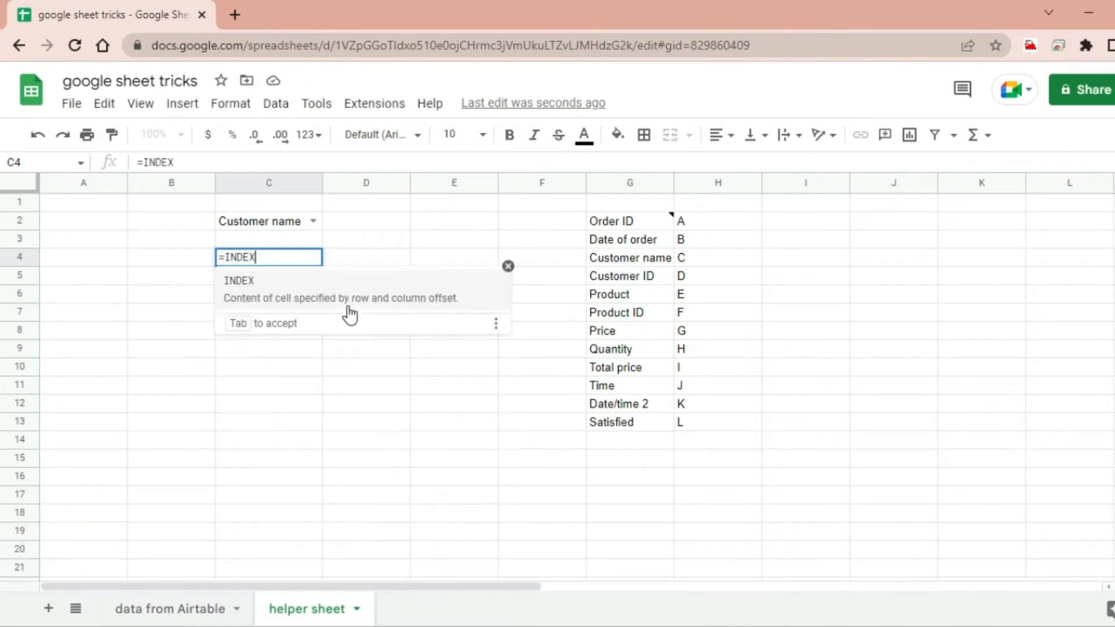
left_click(145, 610)
left_click(97, 227)
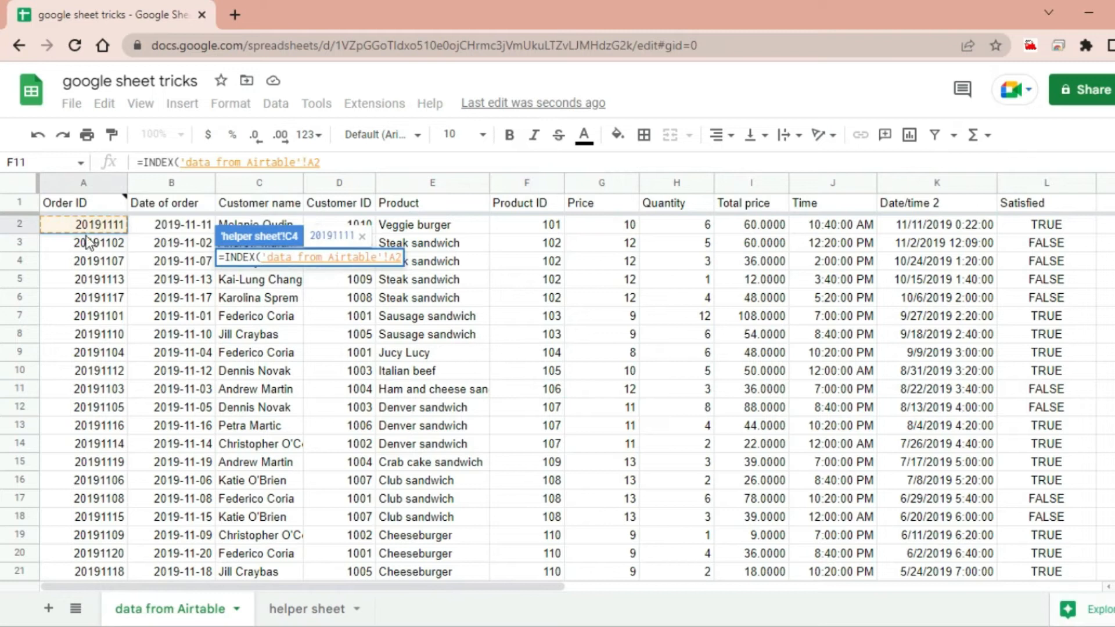
key("ctrl+shift+Right")
key("ctrl+shift+Down")
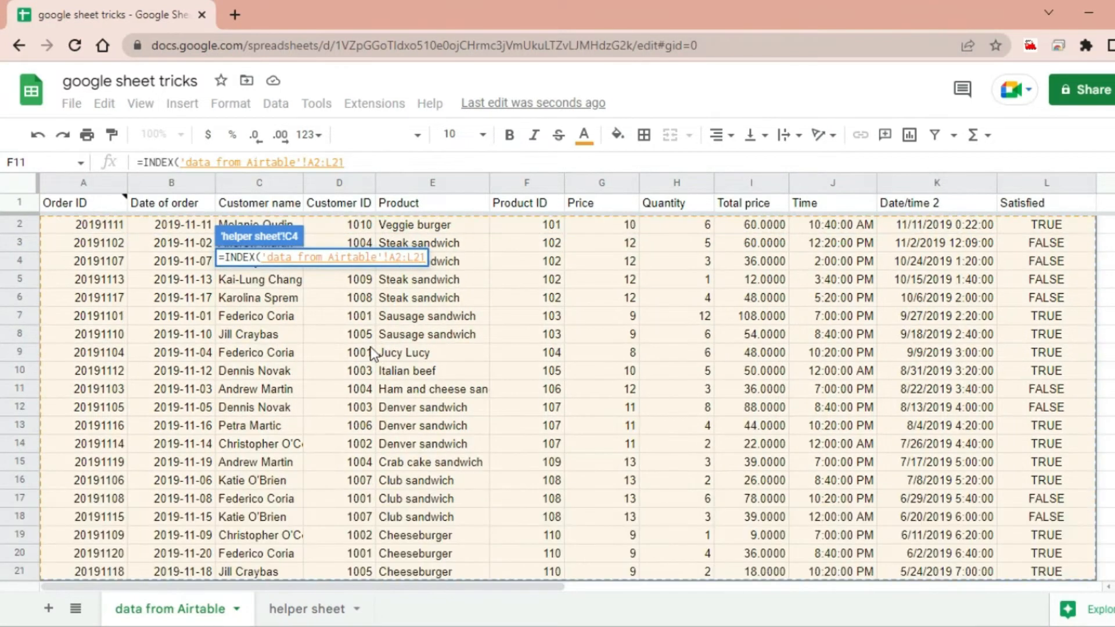
type(",,MATCH(")
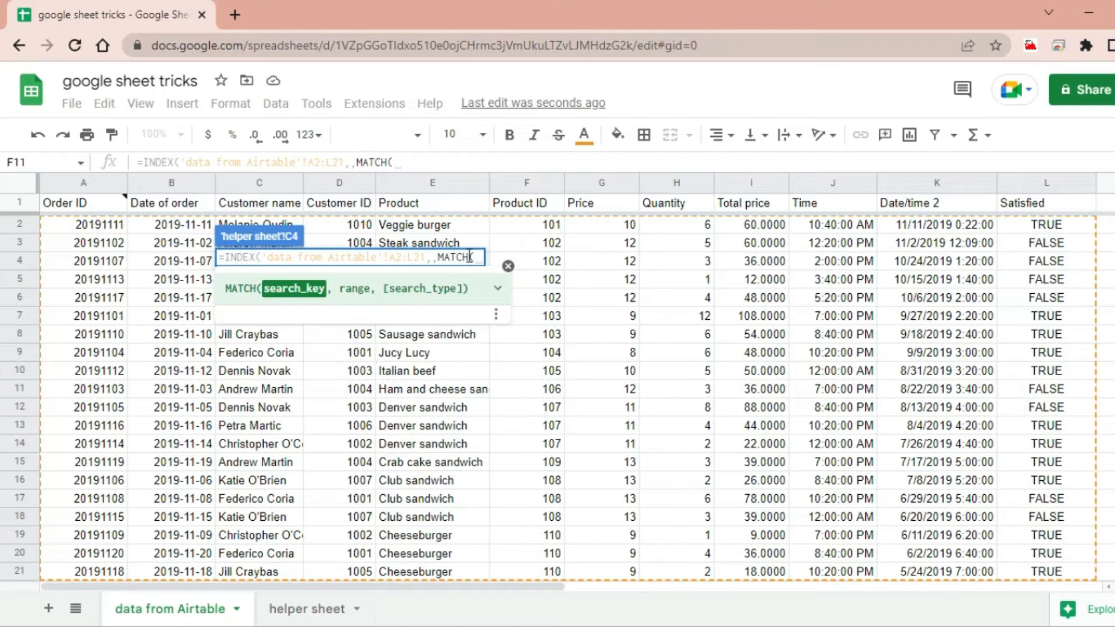
left_click(307, 609)
left_click(238, 224)
type(",")
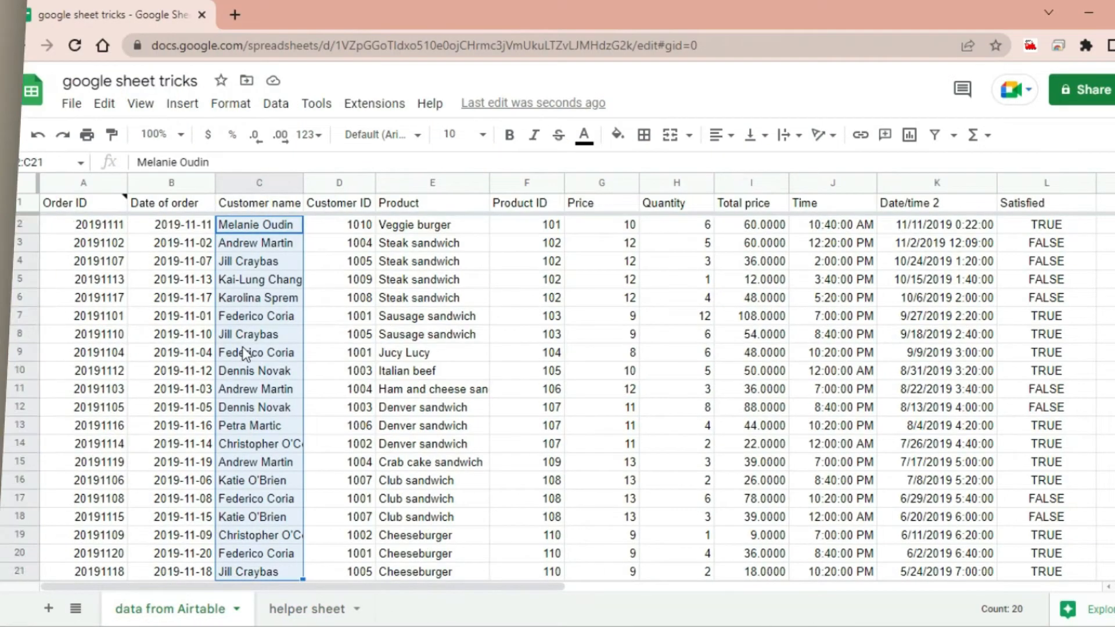
Compare the Customer name column on the data from Airtable sheet with the list in the helper sheet
scroll(261, 349, "down", 3)
left_click(248, 404)
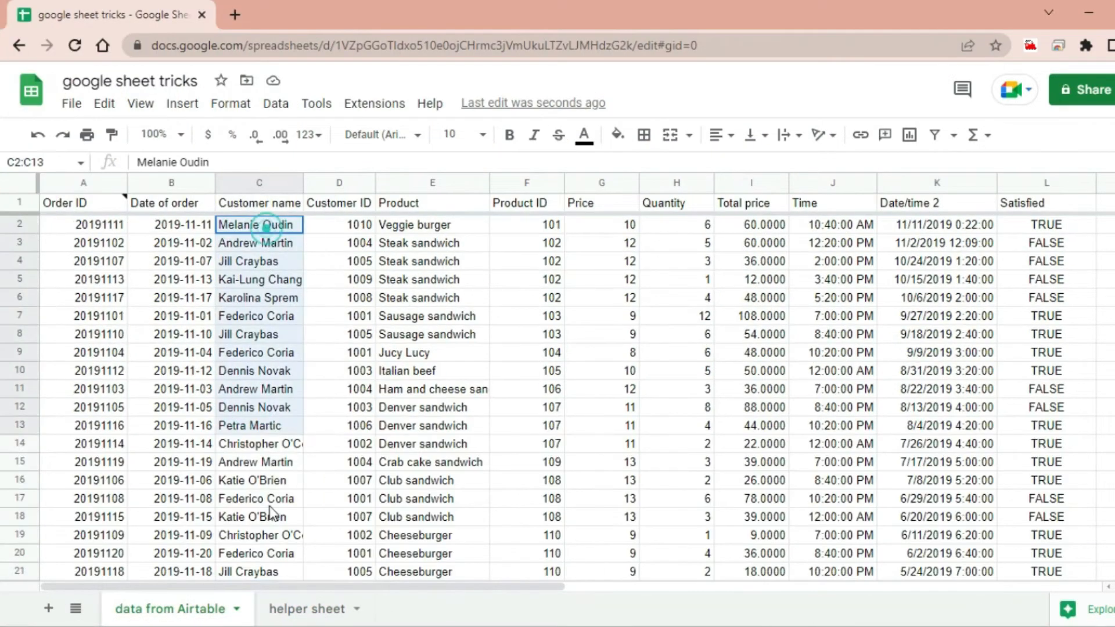
left_click(314, 607)
left_click(269, 278)
Wrap the formula in helper sheet cell C4 in UNIQUE: =UNIQUE(INDEX('data from Airtable'!A2:L21,,MATCH(C2,'data from Airtable'!A1:L1,0)))
left_click(273, 257)
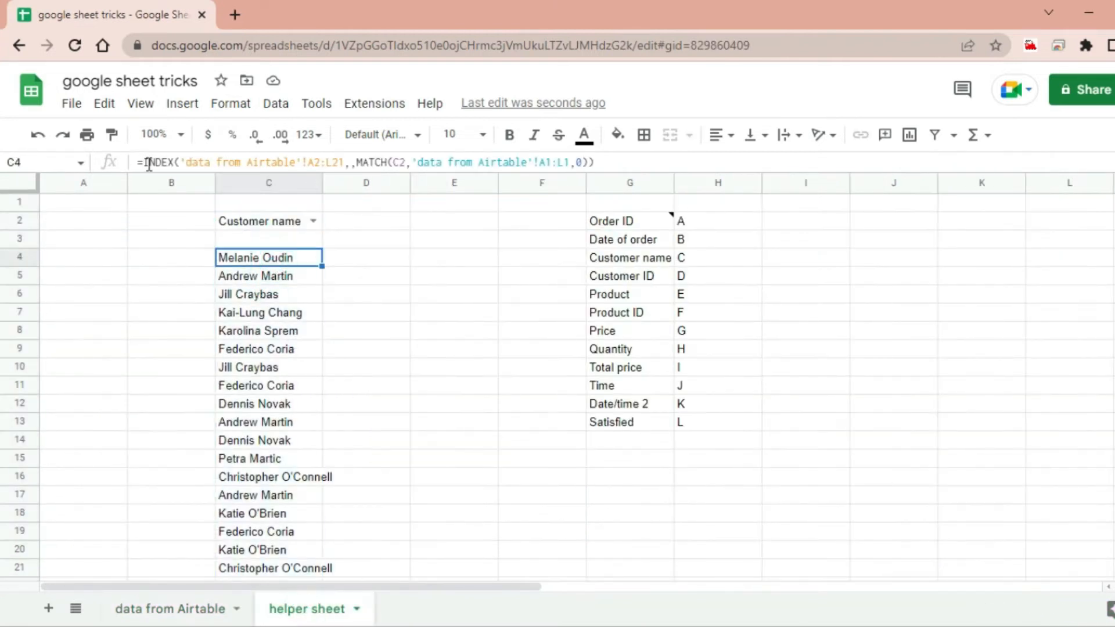
key("Return")
key("BackSpace")
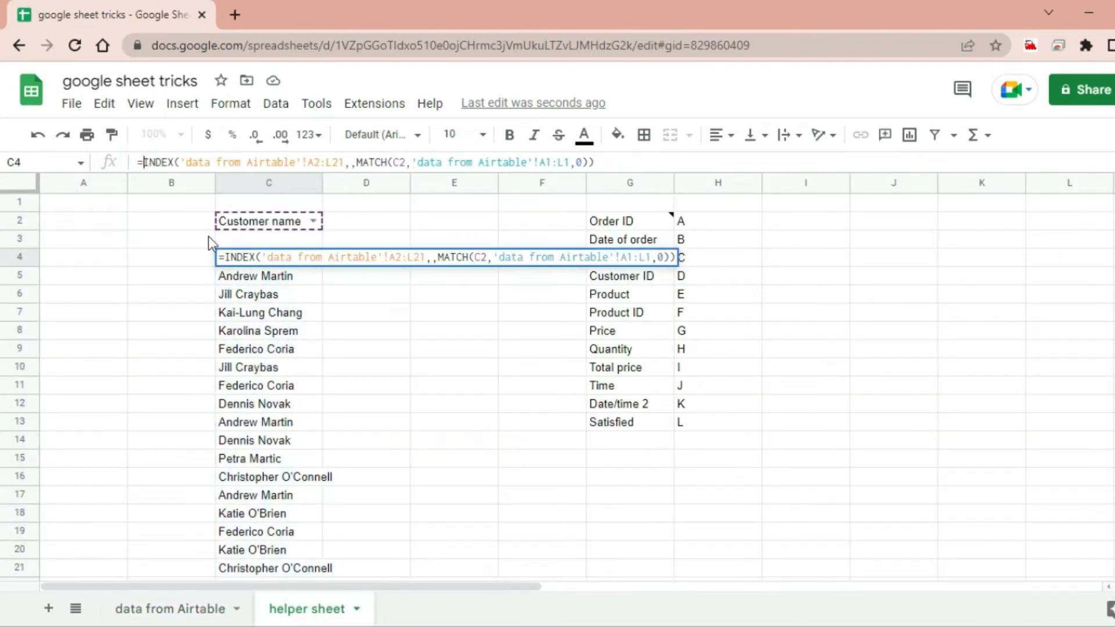
type("UNIQ")
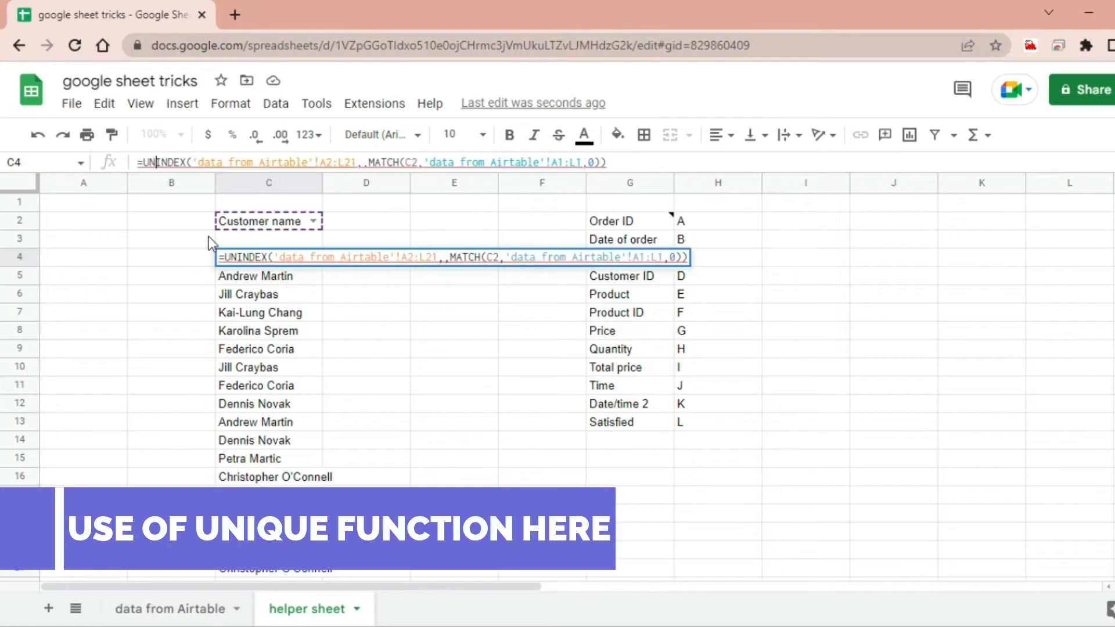
type("UE(")
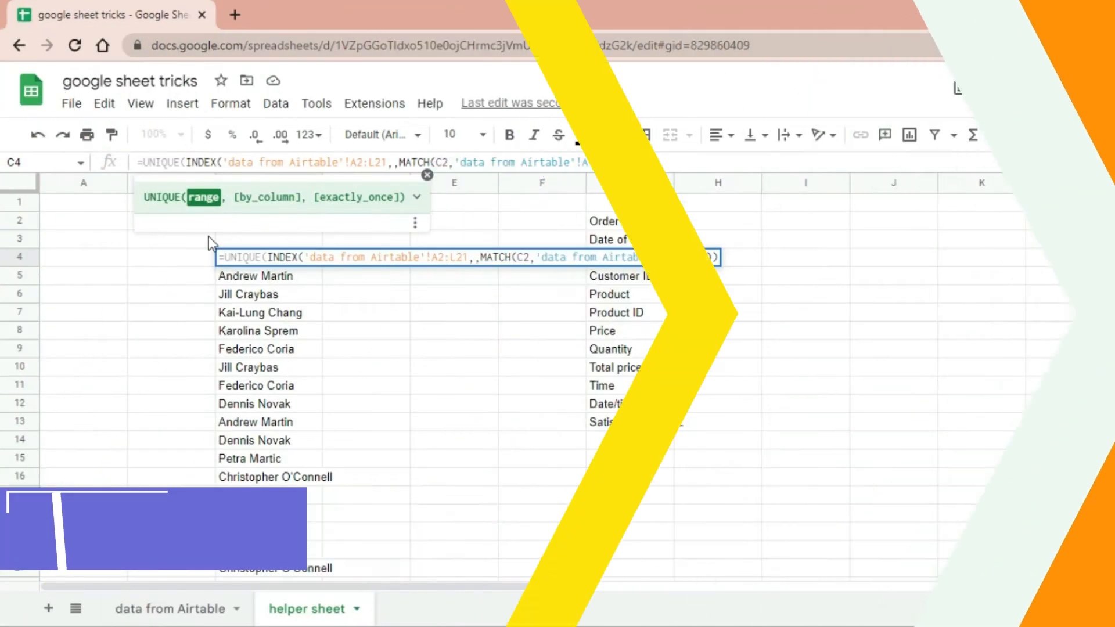
left_click(646, 165)
type(")")
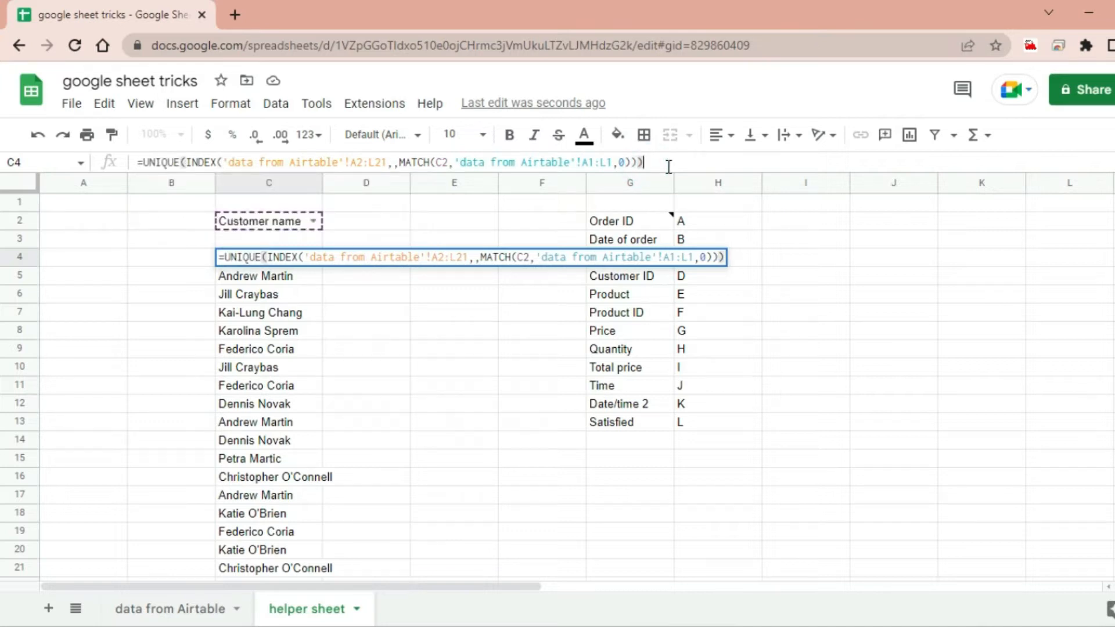
key("Return")
key("Up")
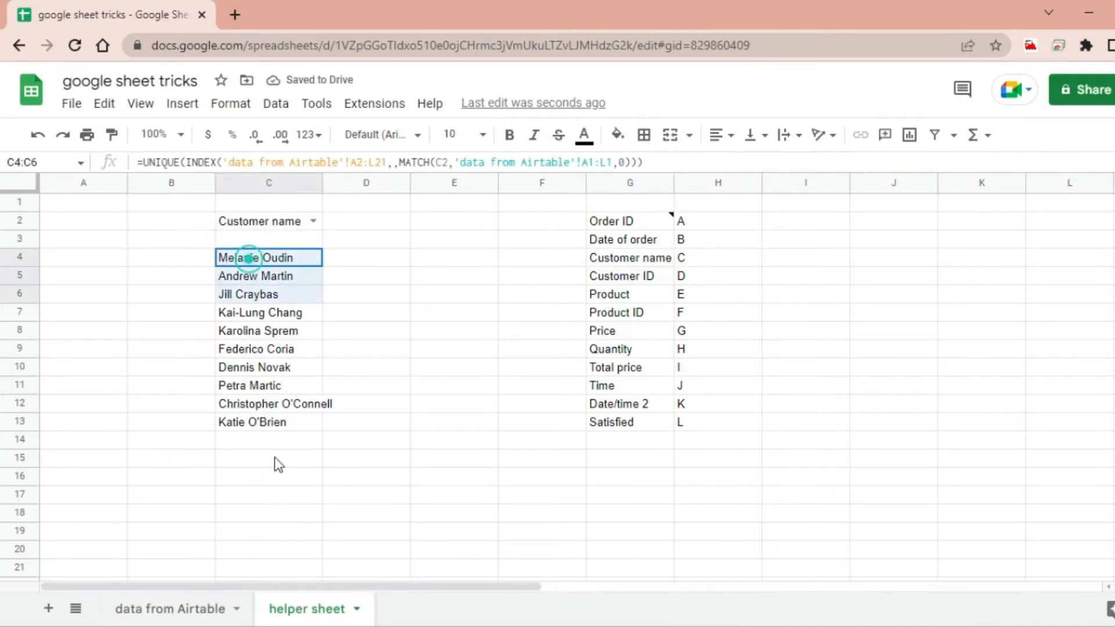
left_click(275, 458, "shift")
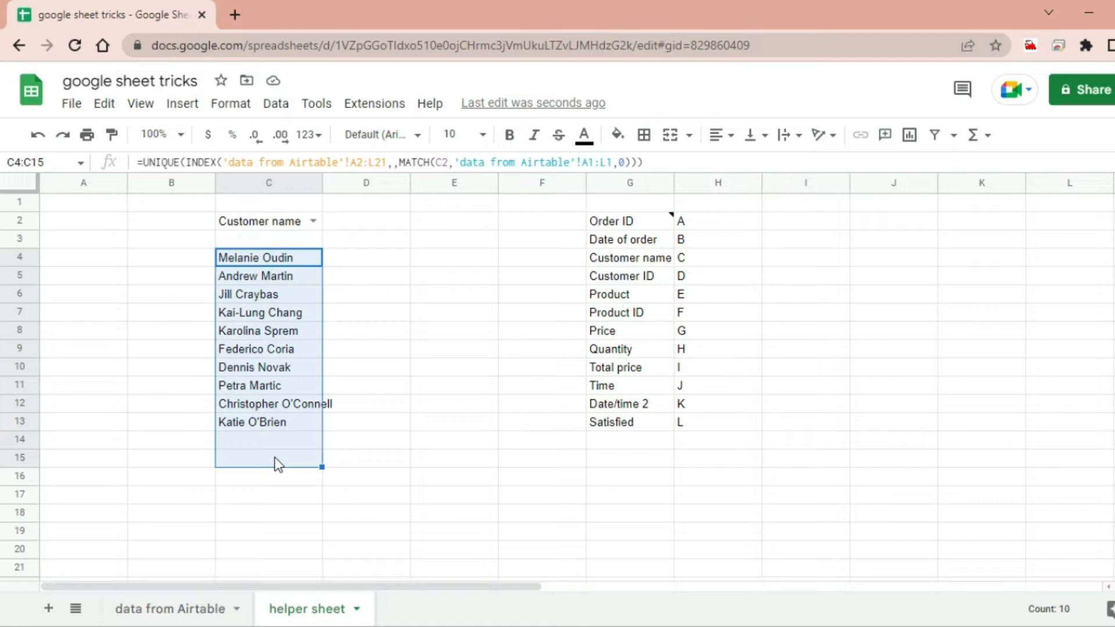
left_click(413, 443)
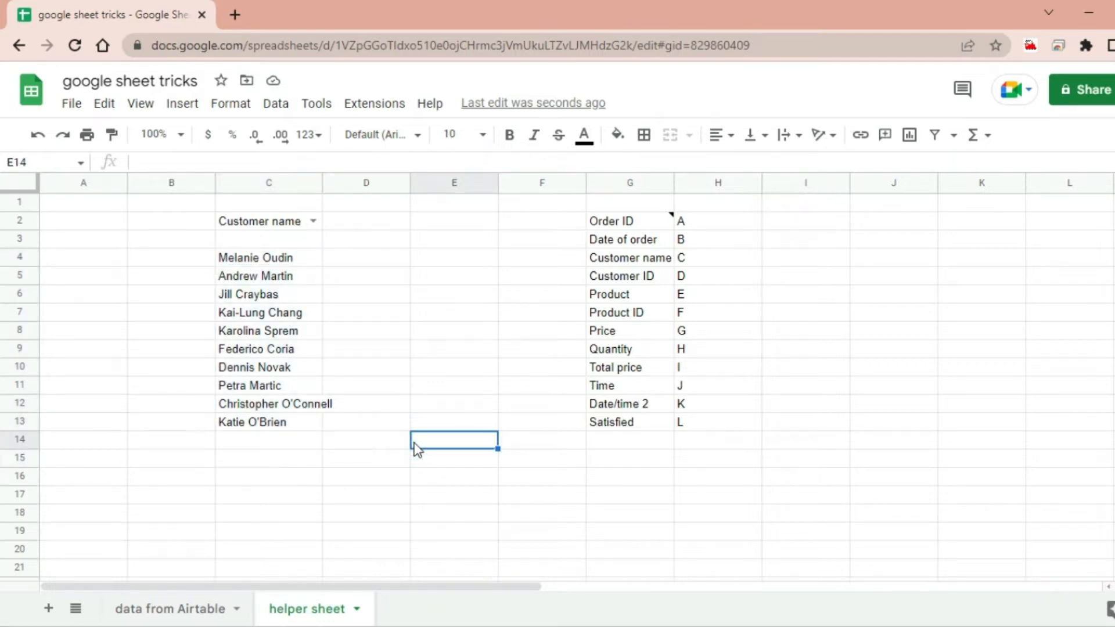
Add a new sheet and enter REPORT in its cell A1
left_click(49, 608)
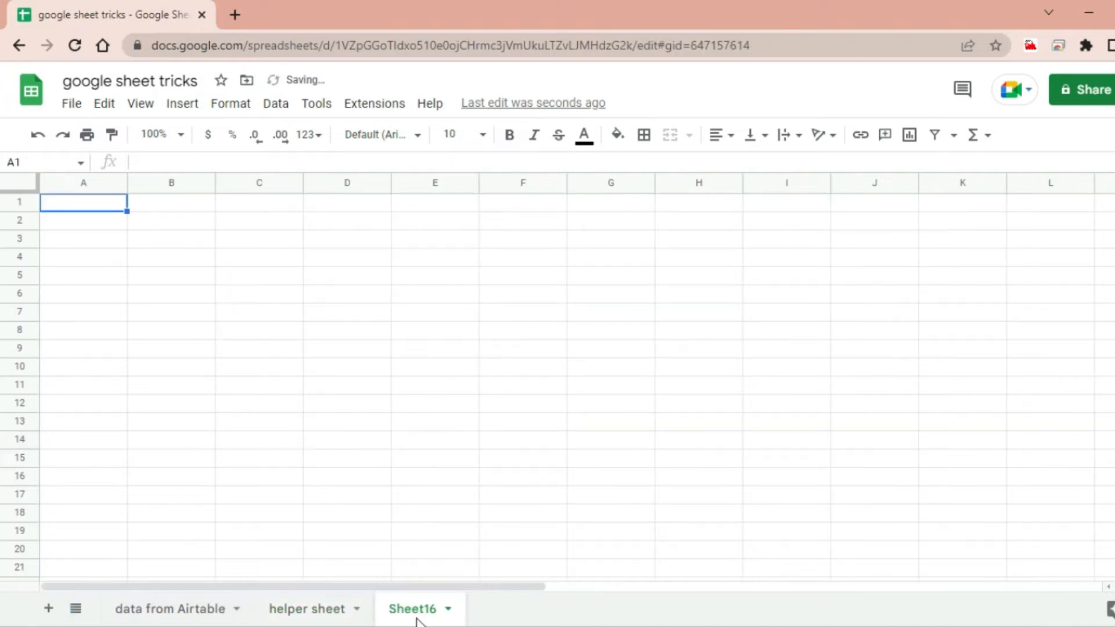
type("REPOR")
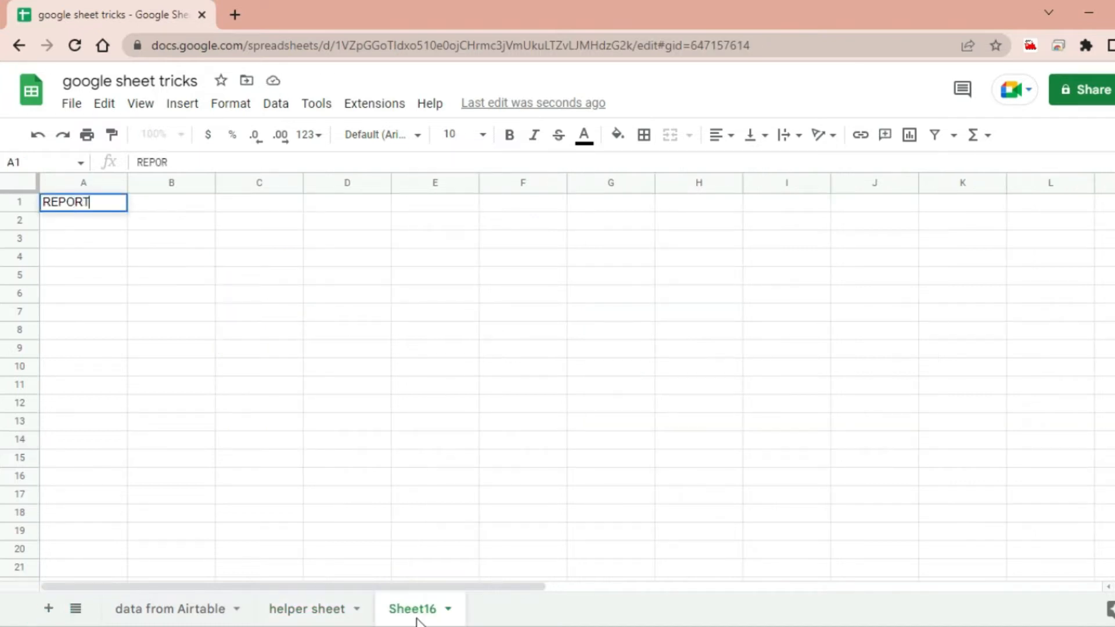
type("T")
key("Return")
left_click(156, 241)
Move the Customer name dropdown from helper sheet cell C2 to cell B1 of the new sheet and widen column B to fit it
left_click(171, 202)
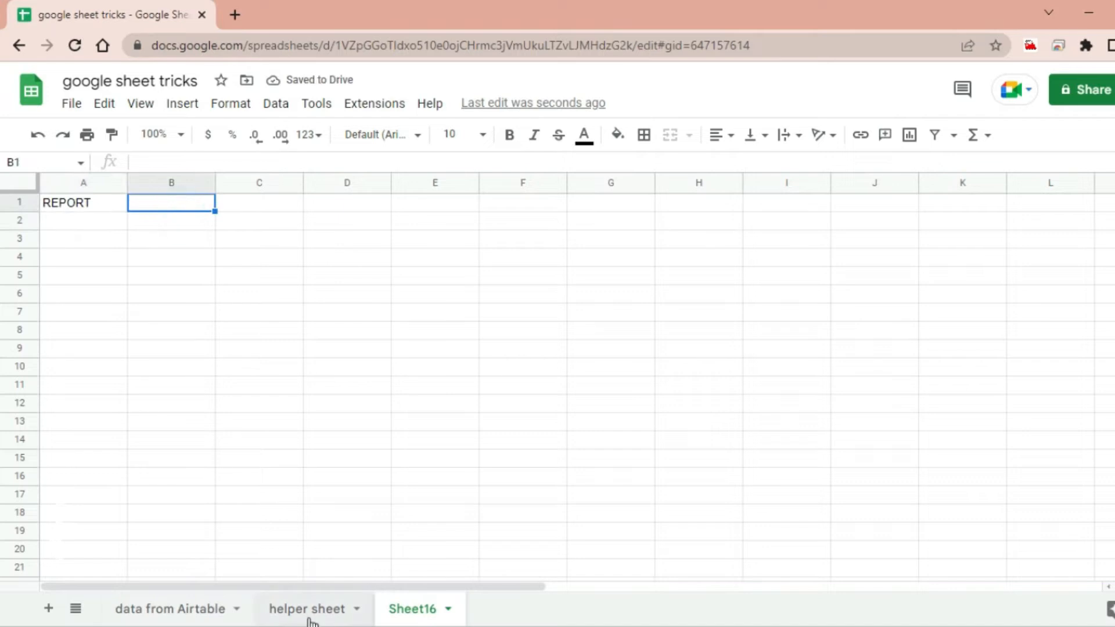
left_click(307, 609)
left_click(271, 221)
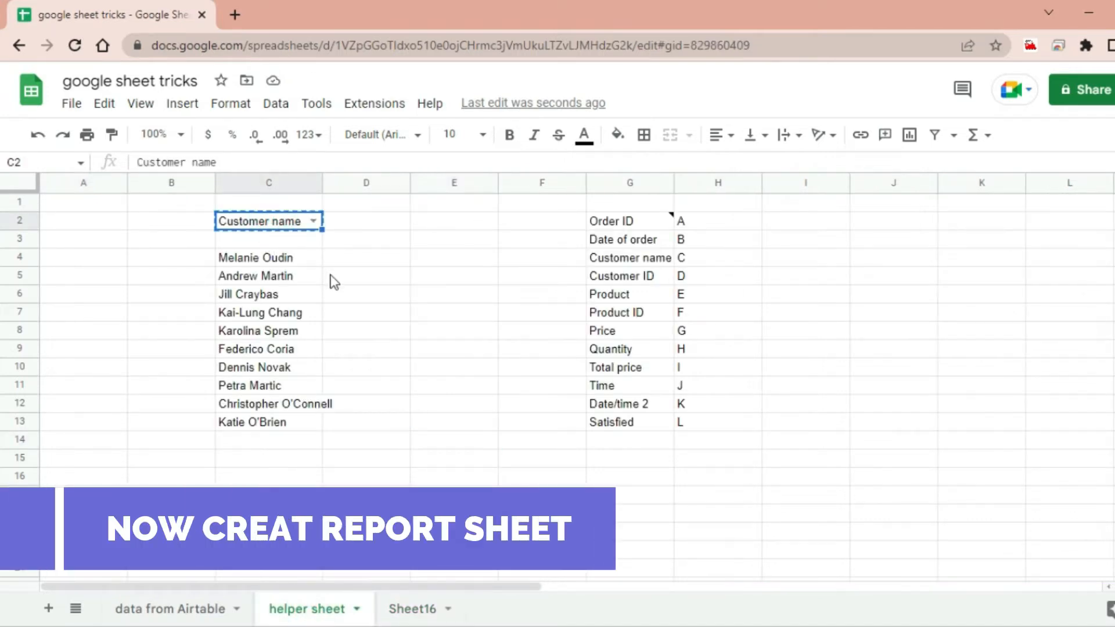
left_click(415, 616)
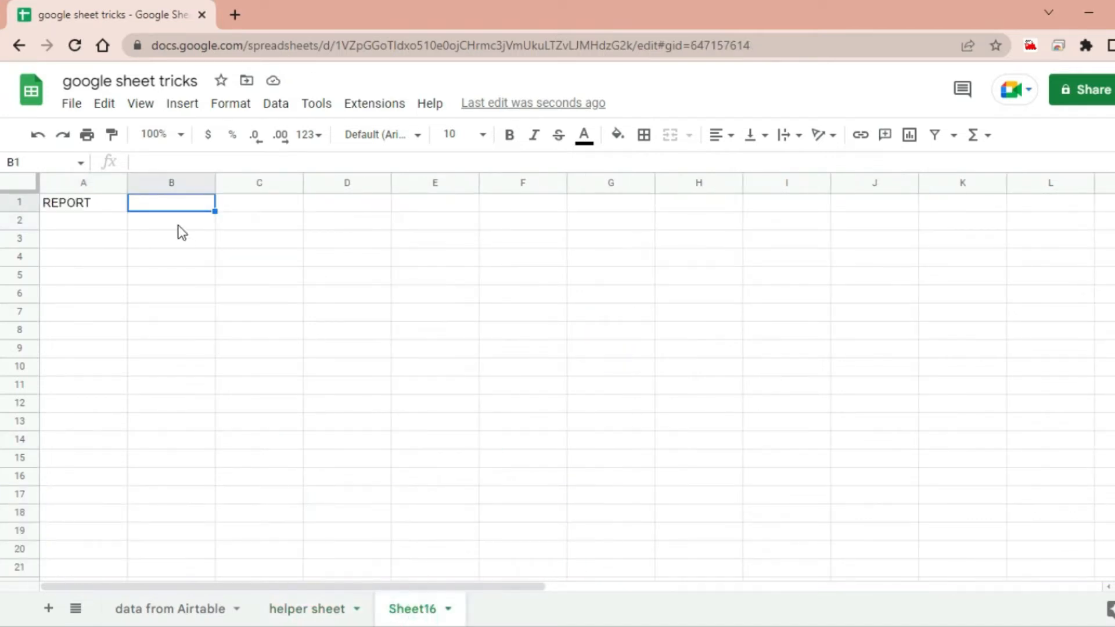
type("Customer name")
left_click(236, 259)
left_click(206, 203)
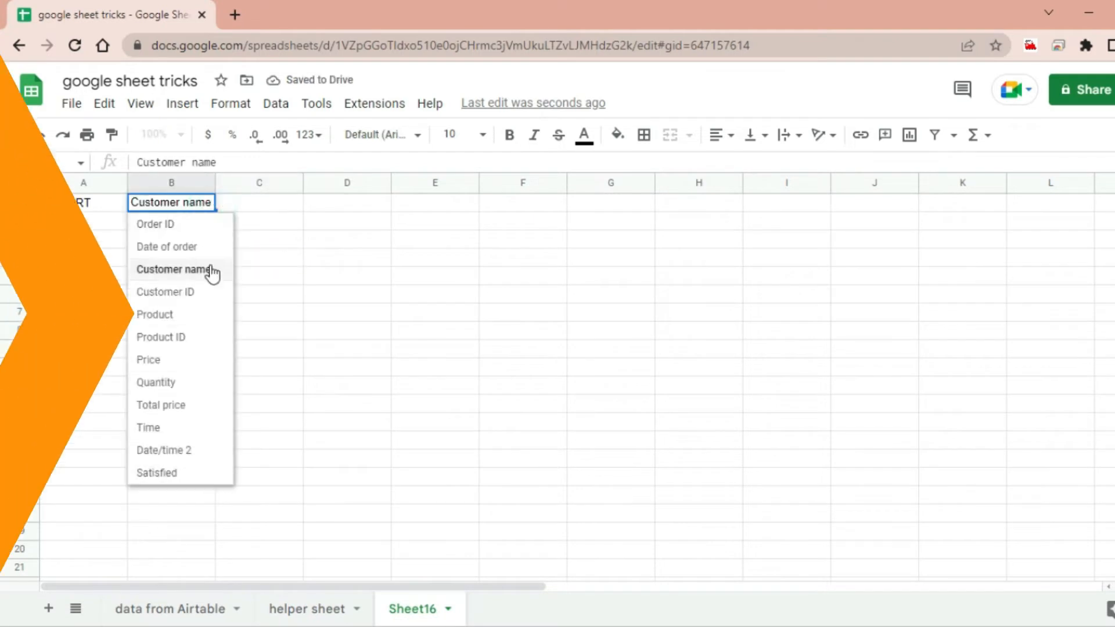
left_click(264, 297)
left_click_drag(214, 176, 233, 184)
left_click(259, 233)
Choose Customer ID in the B1 dropdown and check the list it produces in column C of the helper sheet
left_click(225, 203)
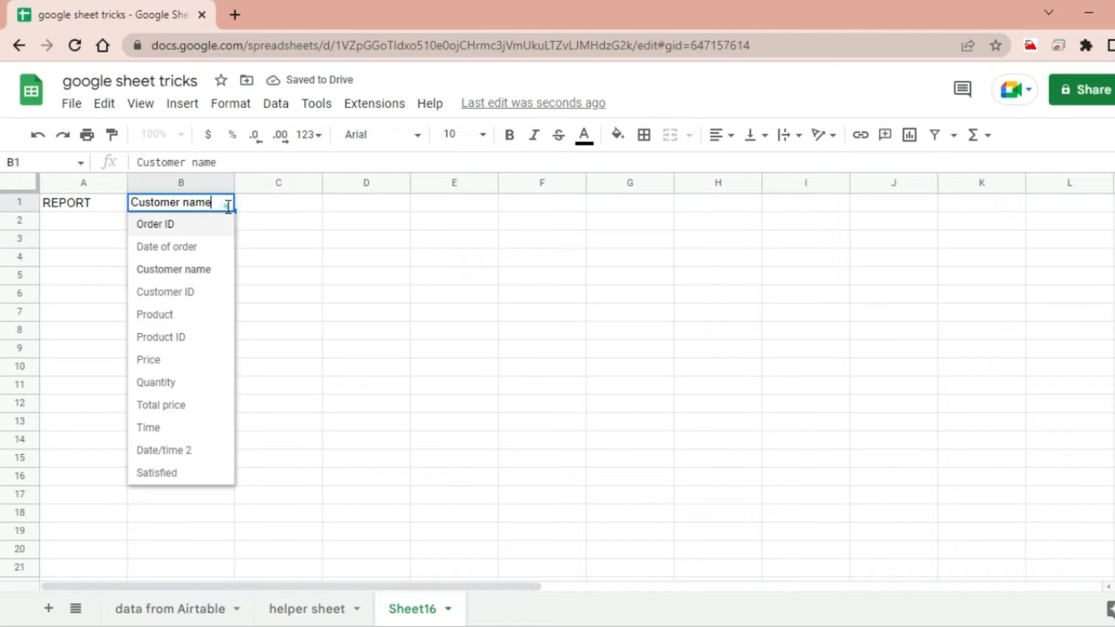
left_click(201, 298)
left_click(268, 299)
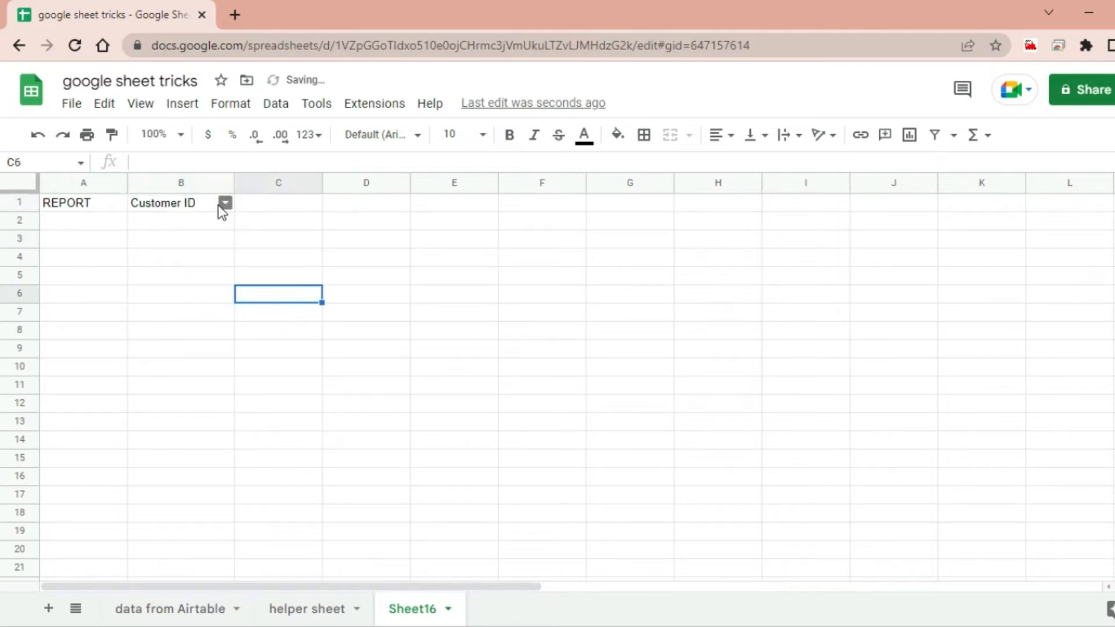
left_click(308, 609)
left_click_drag(298, 256, 319, 482)
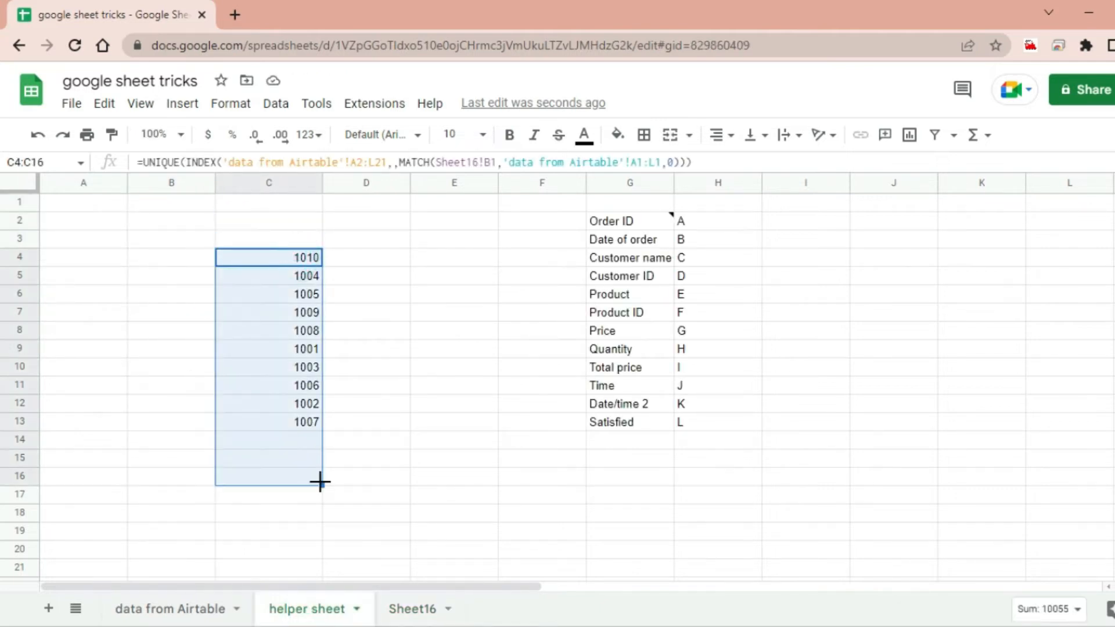
left_click(314, 312)
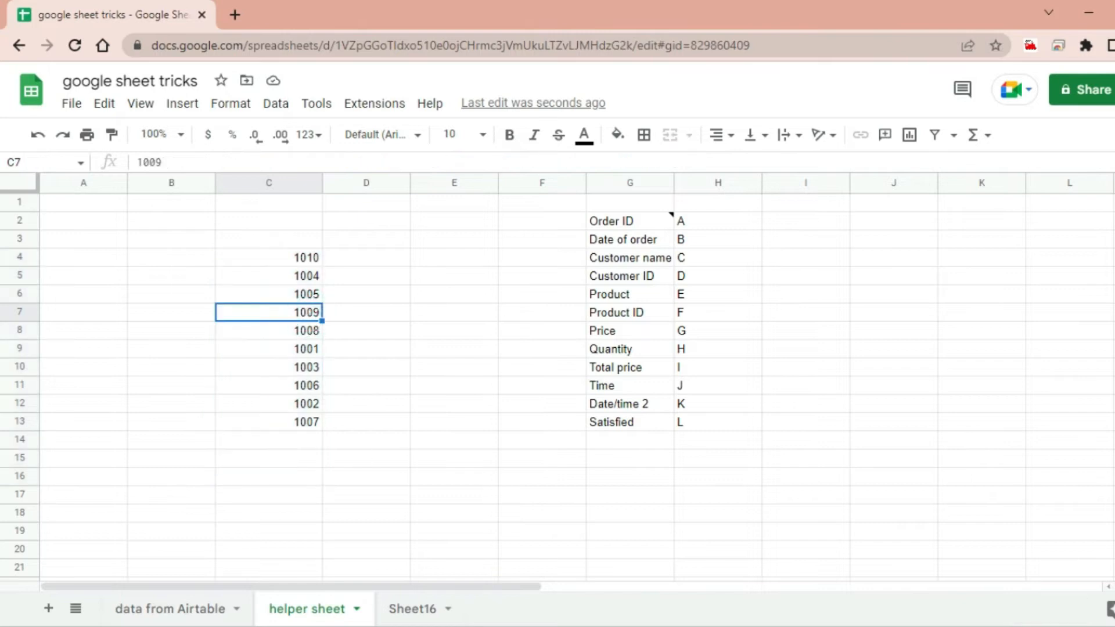
left_click(412, 609)
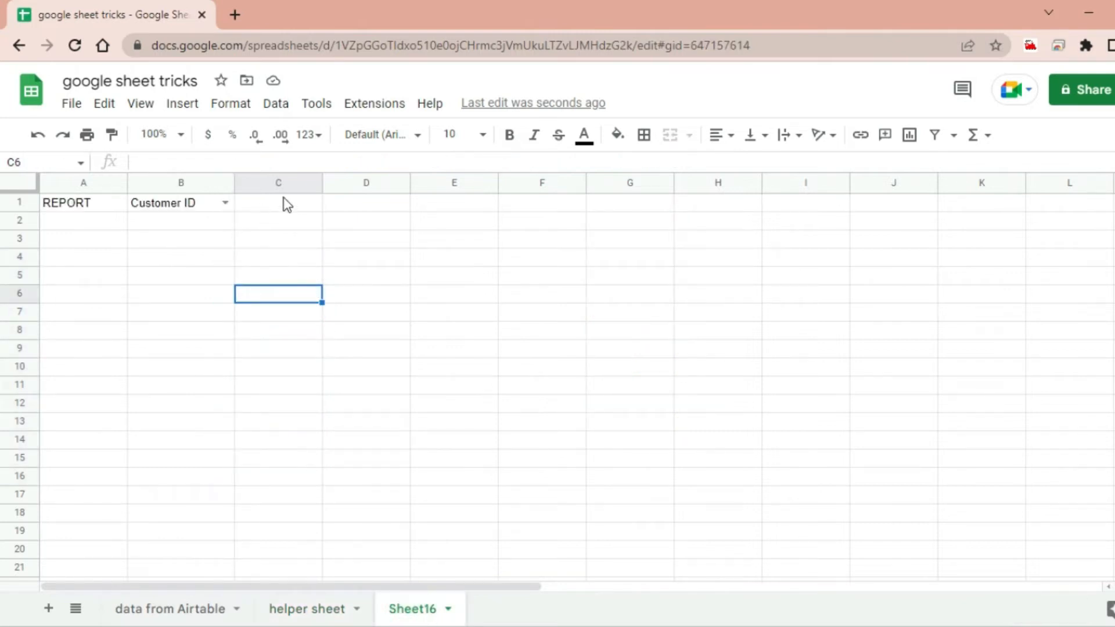
left_click(226, 203)
left_click(208, 292)
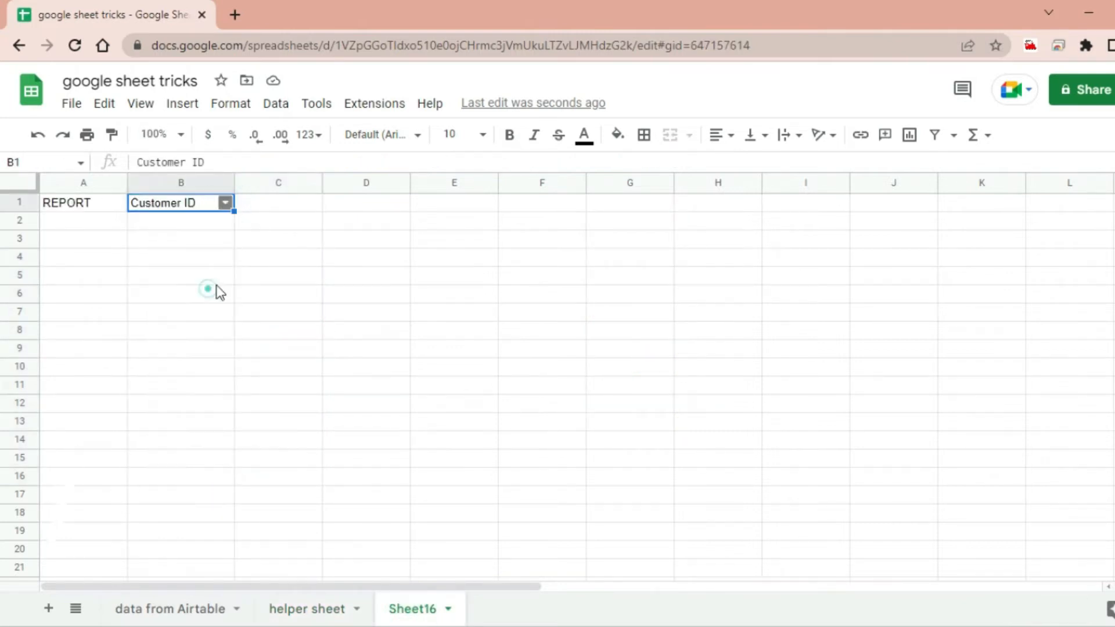
left_click(299, 609)
left_click_drag(291, 262, 291, 445)
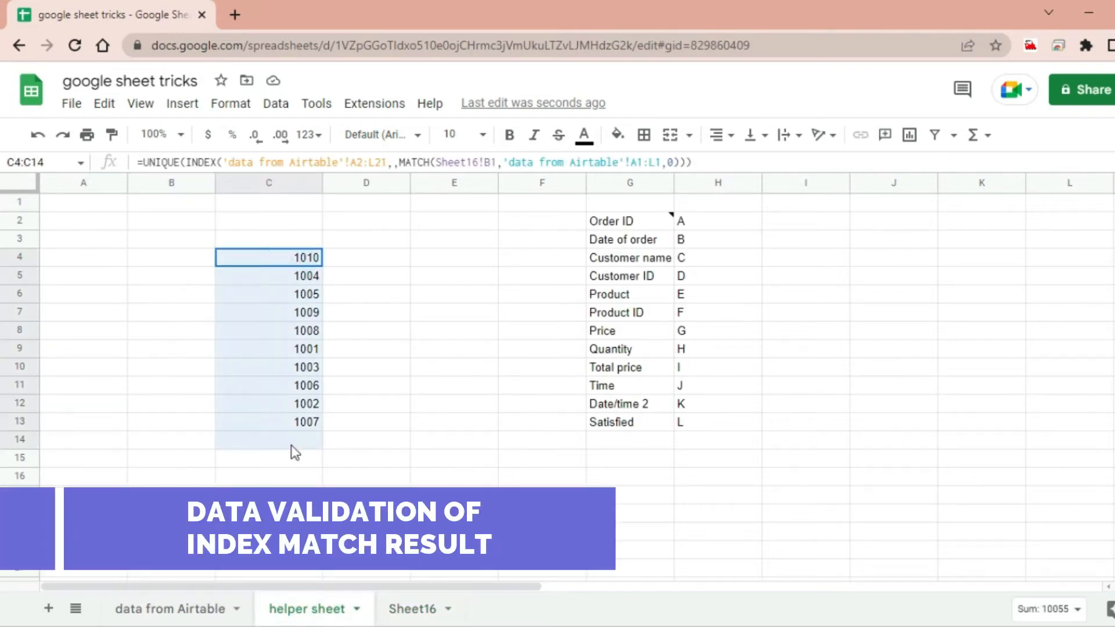
Add data validation to cell C1 of the report sheet with a dropdown from 'helper sheet'!C4:C, rejecting invalid input
left_click(414, 621)
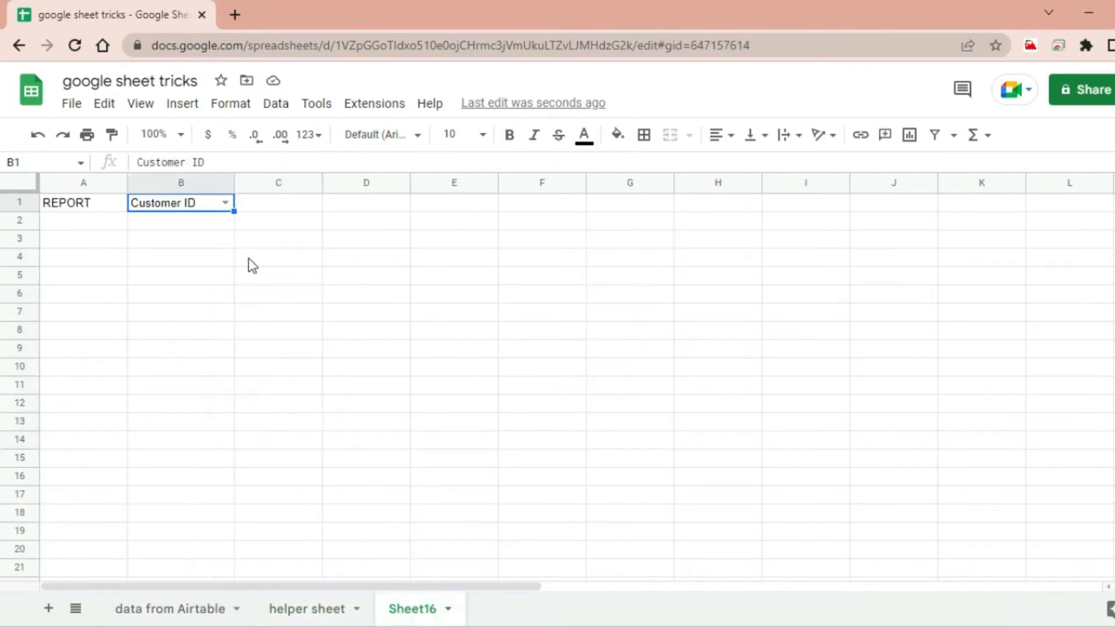
left_click(277, 204)
right_click(277, 204)
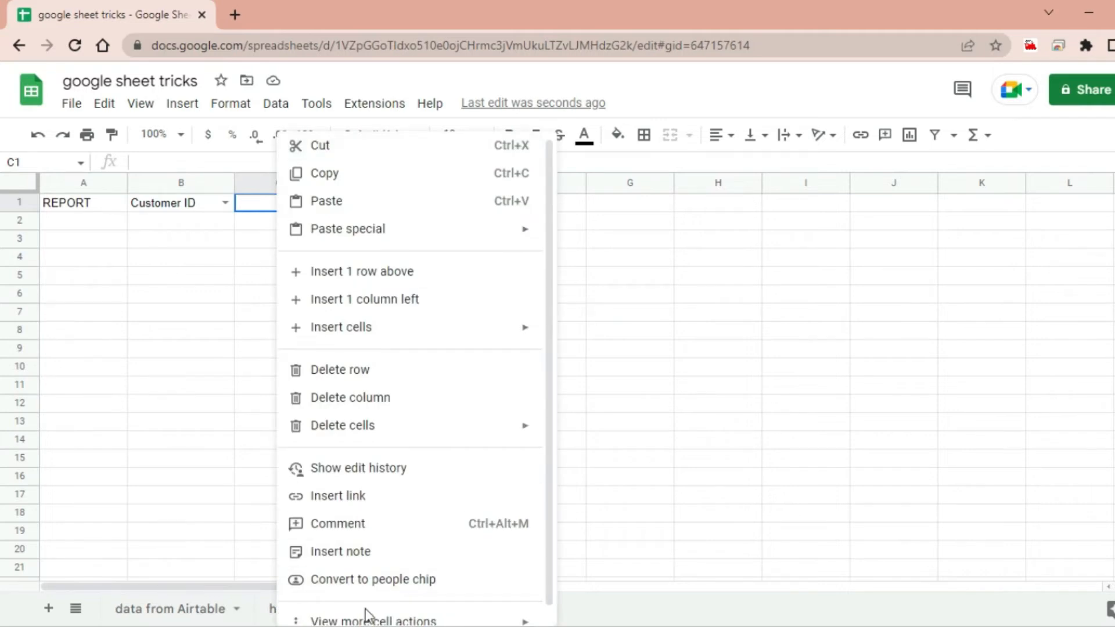
mouse_move(410, 621)
left_click(585, 509)
left_click(739, 297)
left_click(456, 252)
left_click(307, 609)
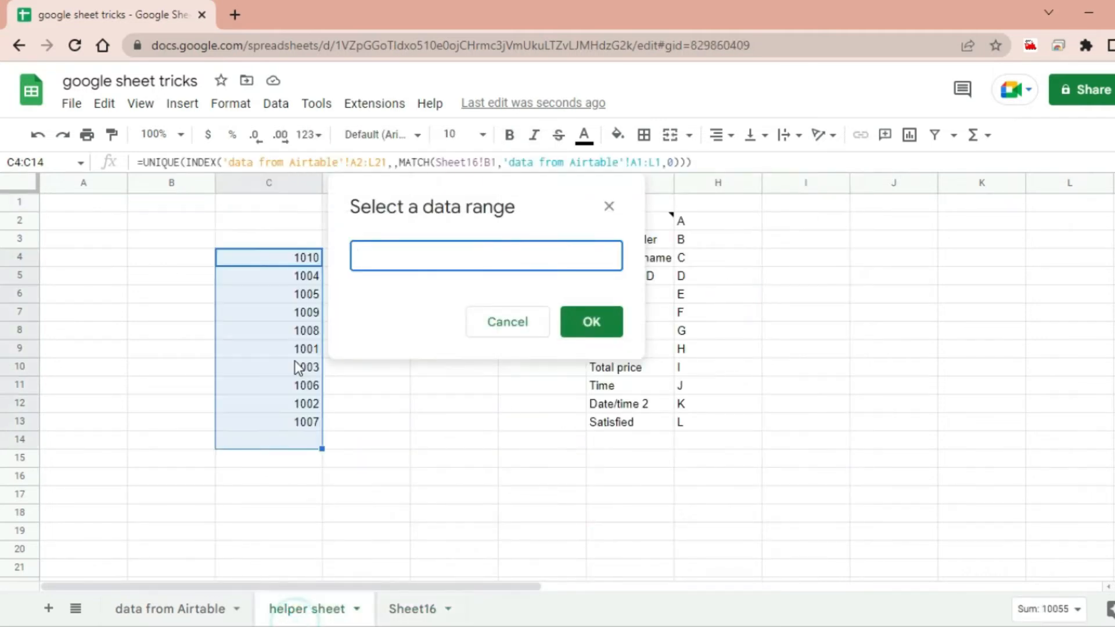
left_click(280, 257)
left_click(281, 532, "shift")
left_click_drag(458, 256, 497, 259)
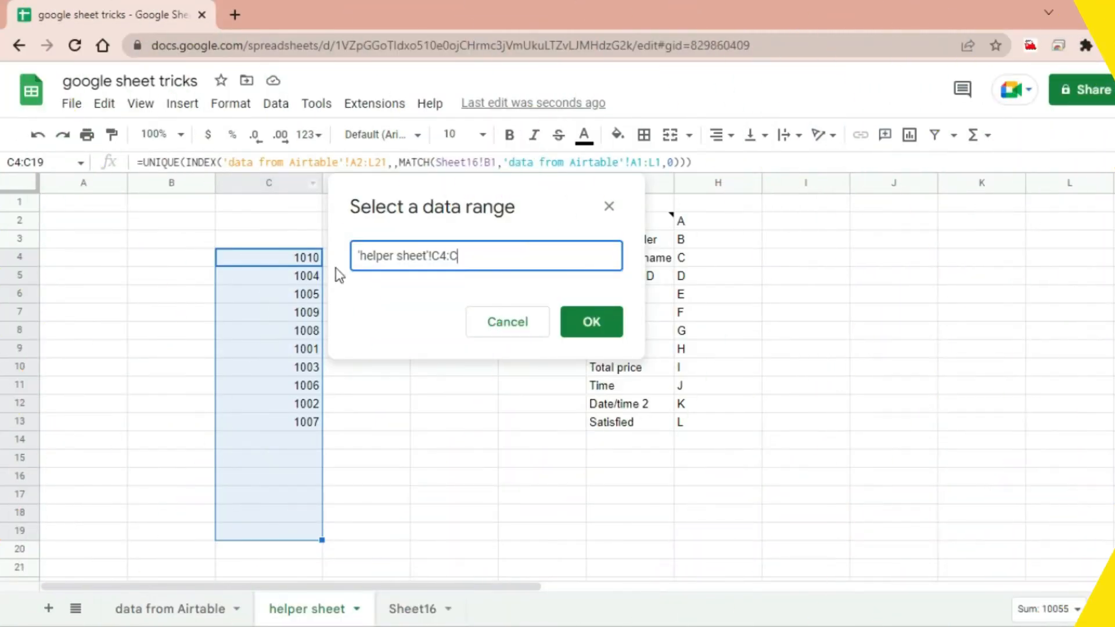
left_click(591, 320)
left_click(563, 387)
left_click(794, 489)
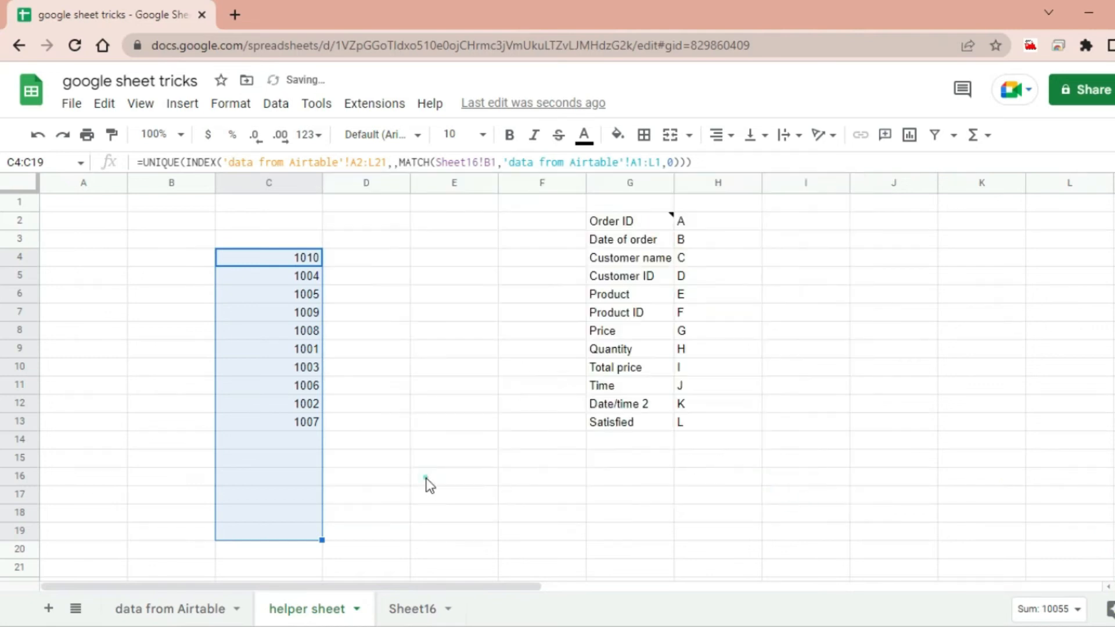
Rename Sheet16 as REPORT SHEET
left_click(429, 480)
left_click(156, 610)
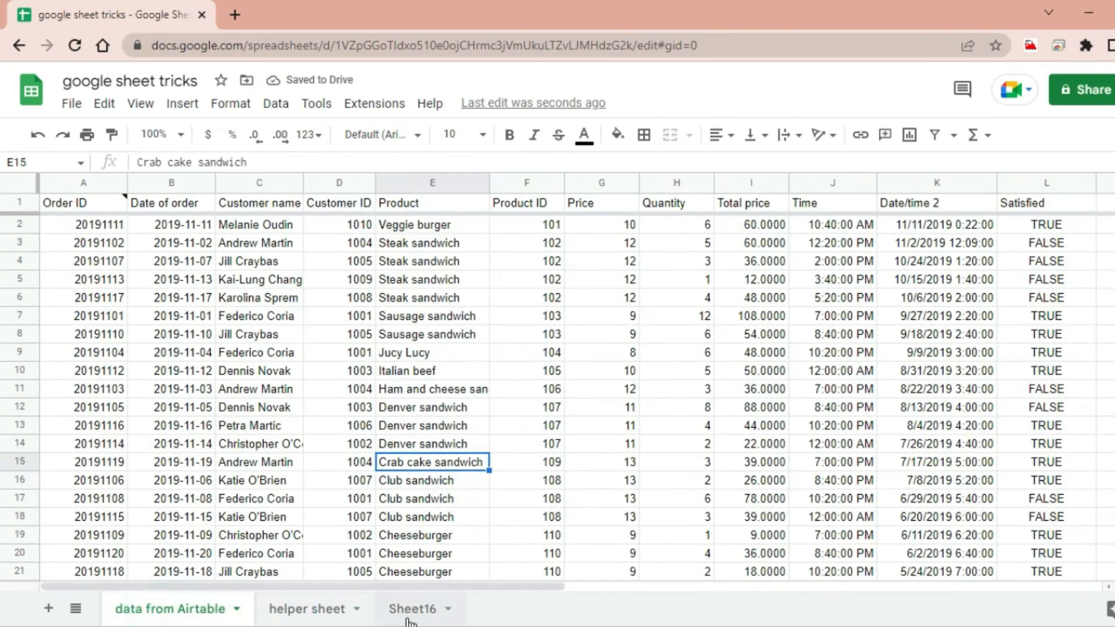
left_click(409, 610)
double_click(410, 610)
type("REPORT SHEET")
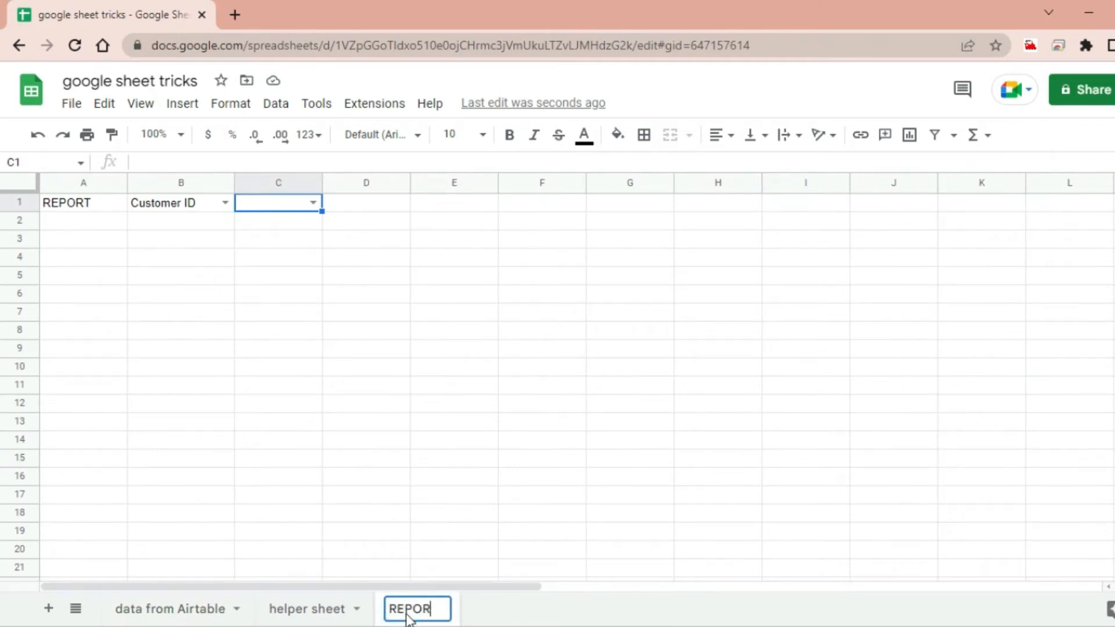
key("Return")
left_click(215, 262)
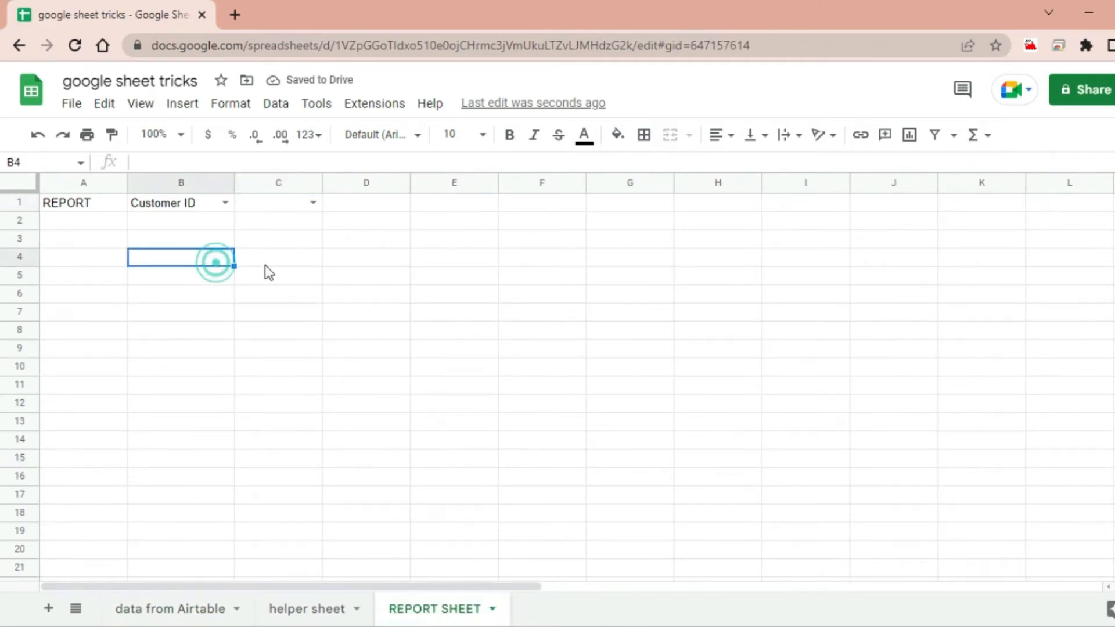
Choose Product in the B1 dropdown and Italian beef in the dependent C1 dropdown of the report sheet
left_click(226, 204)
left_click(200, 273)
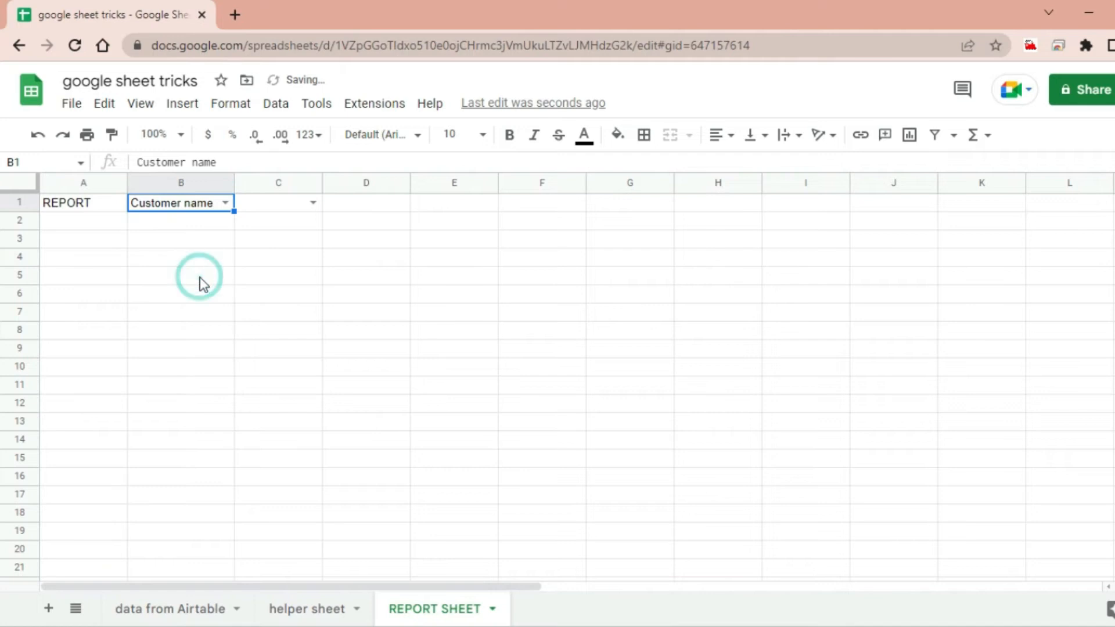
left_click(313, 202)
left_click(359, 318)
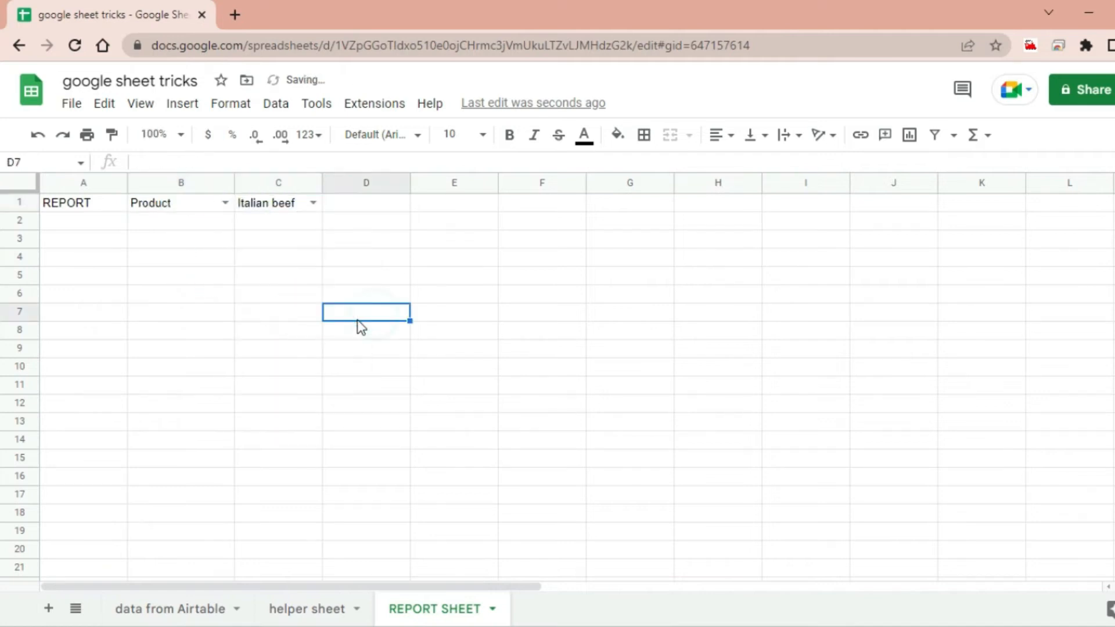
Begin a QUERY formula in cell A3 of the report sheet, using 'data from Airtable'!A1:L as its data range
left_click(111, 239)
type("=")
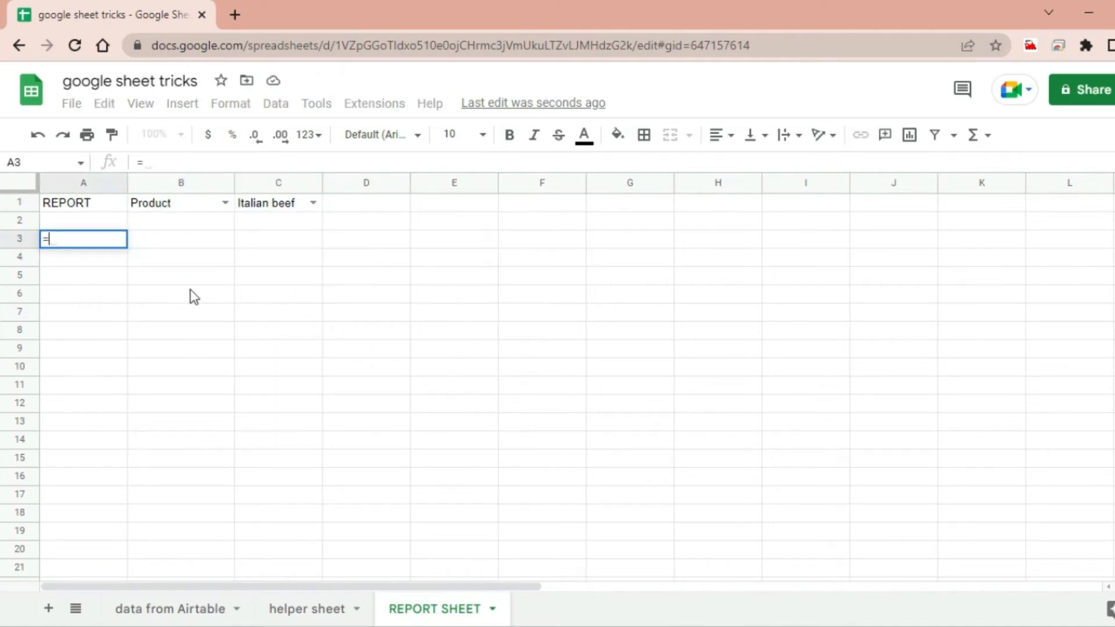
type("QUERY(")
left_click(170, 608)
key("ctrl+a")
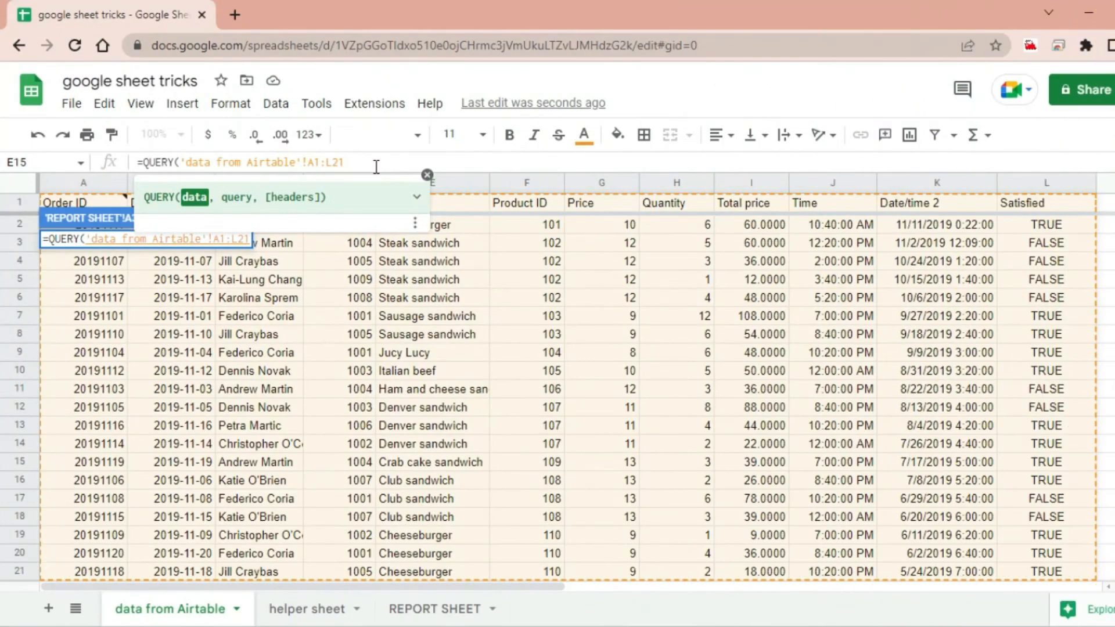
key("BackSpace")
key("BackSpace")
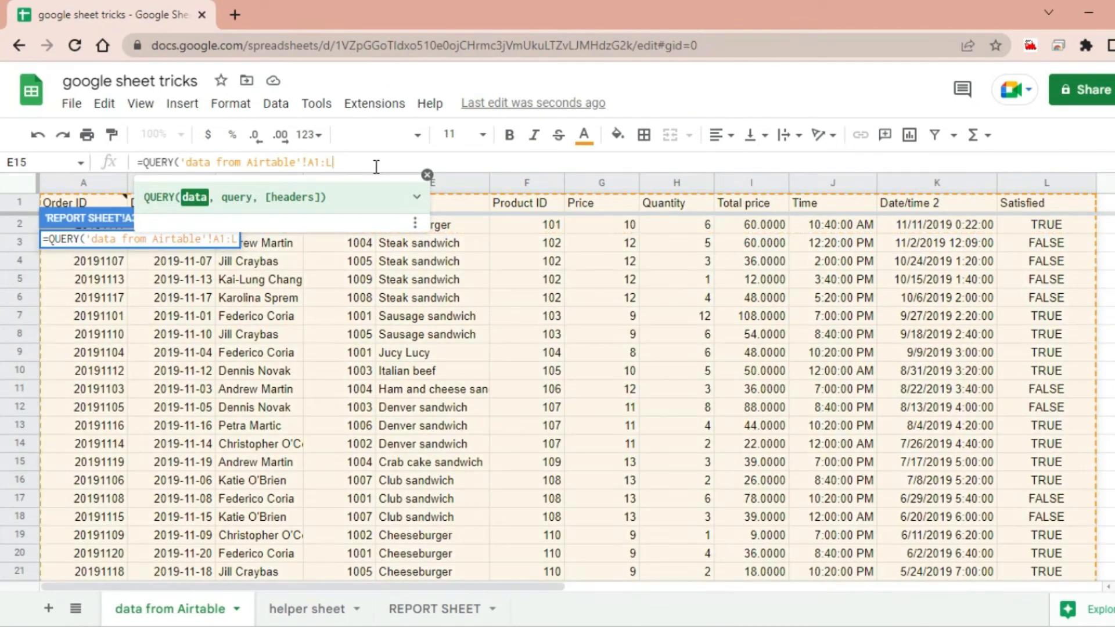
Add the query text "SELECT * WHERE " to the A3 QUERY formula and commit it
type(", ")
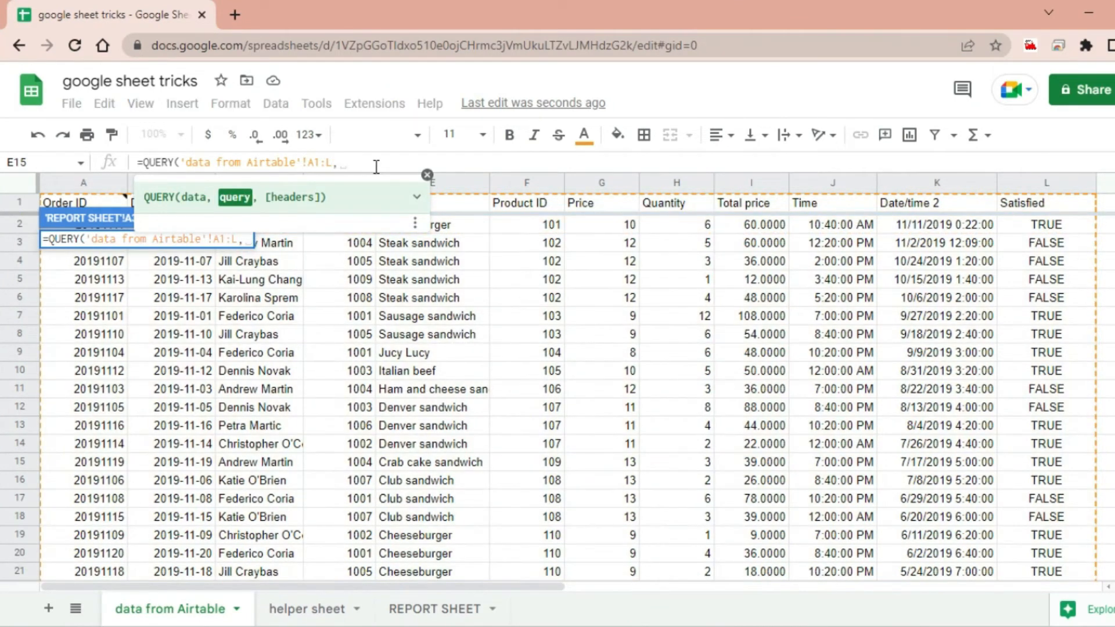
type("\"")
type("SELECT")
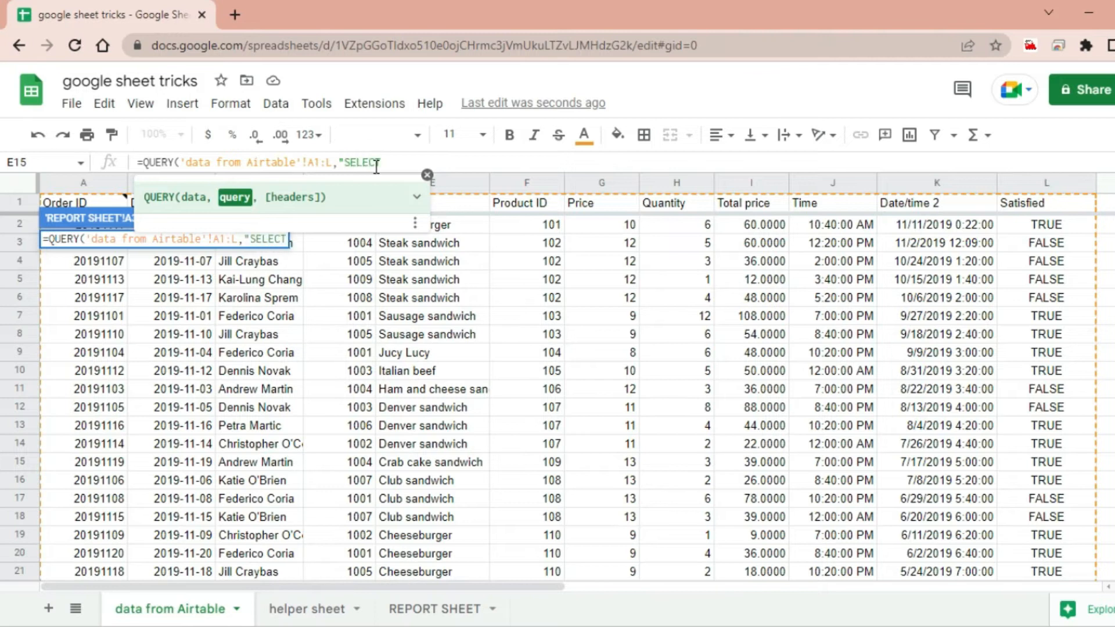
type(" * WHERE")
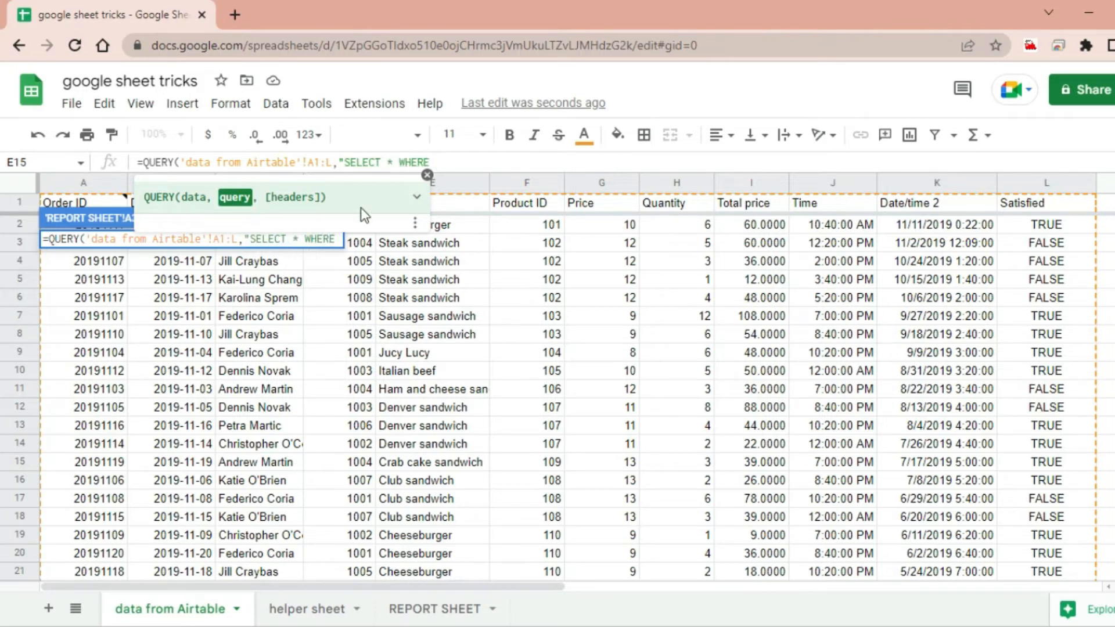
left_click(337, 609)
left_click(445, 608)
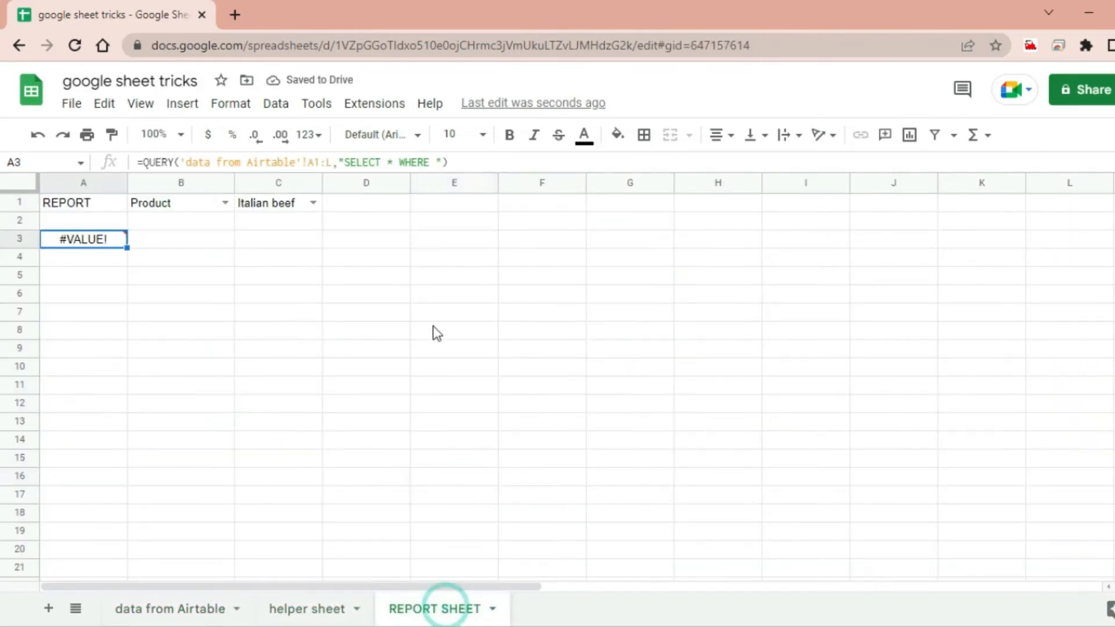
Check the column letter paired with Product in the helper sheet's lookup table
left_click(309, 608)
left_click(626, 295)
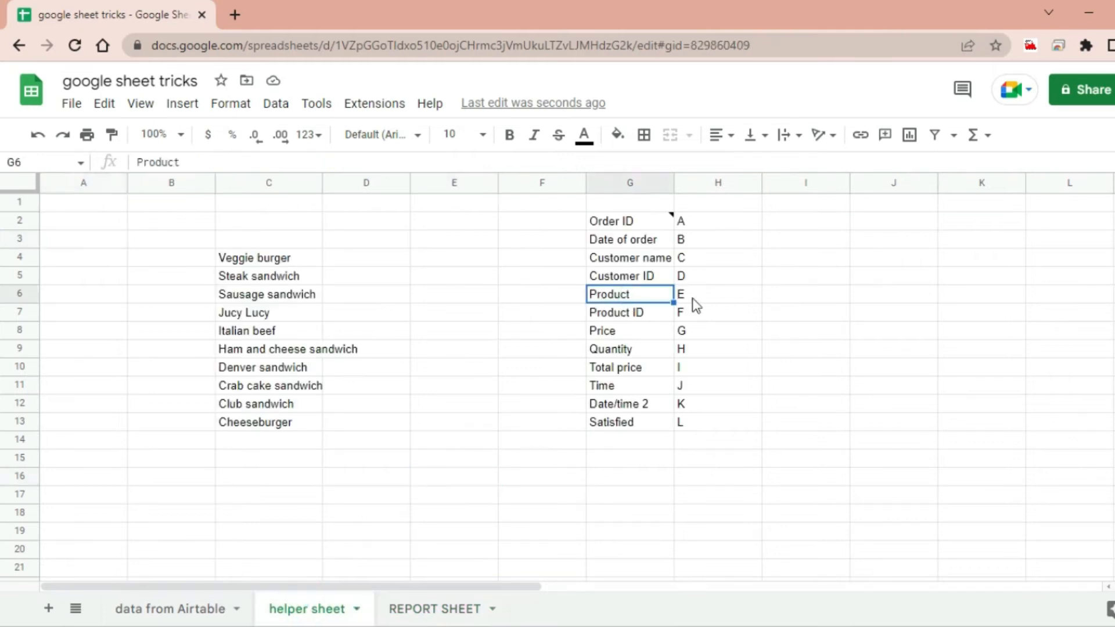
left_click(693, 298)
left_click(308, 223)
type("=")
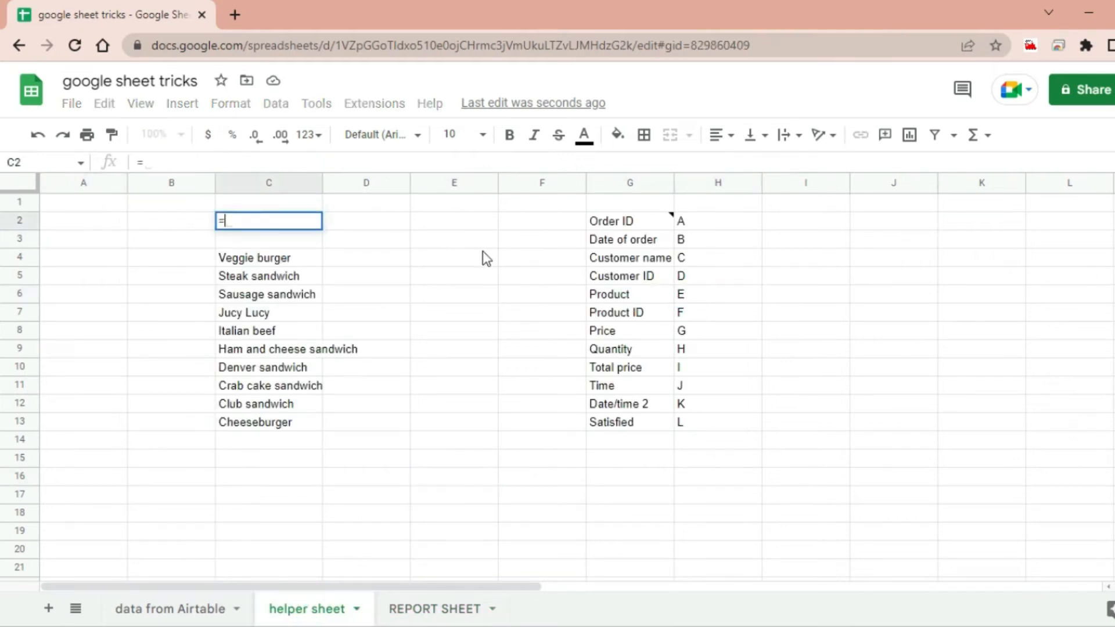
type("IF(")
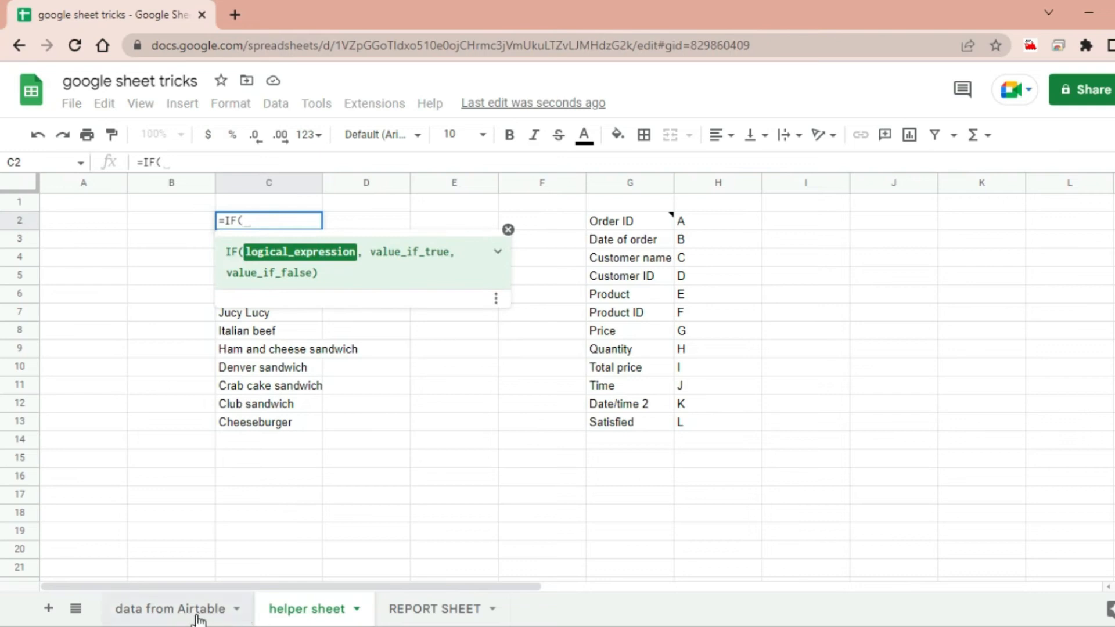
left_click(459, 607)
left_click(180, 201)
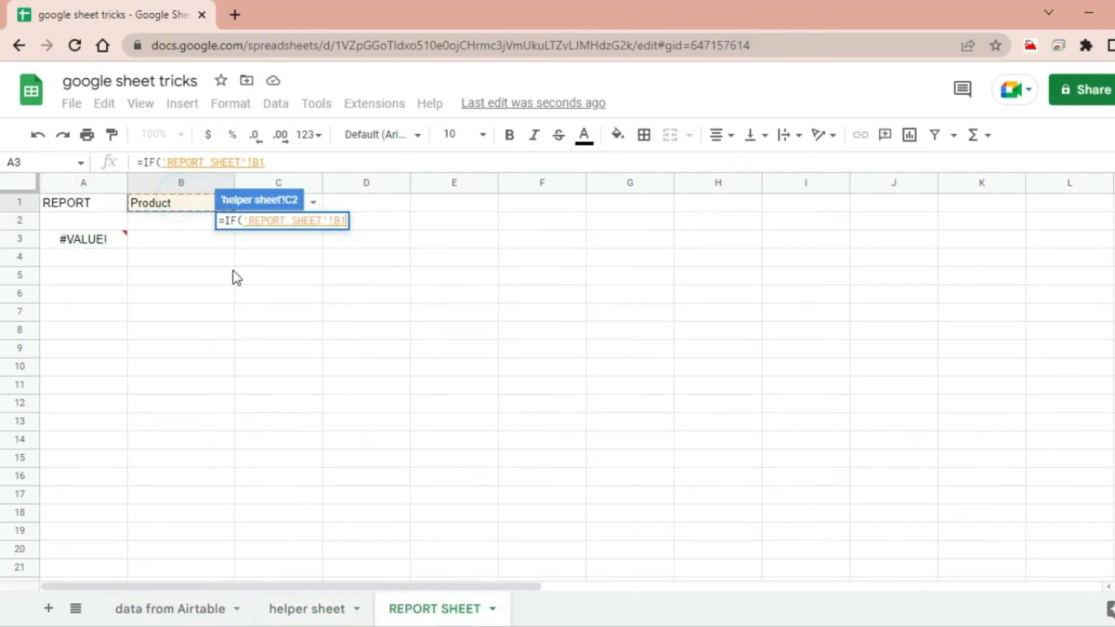
type("=\"\",\"\",")
left_click(162, 206)
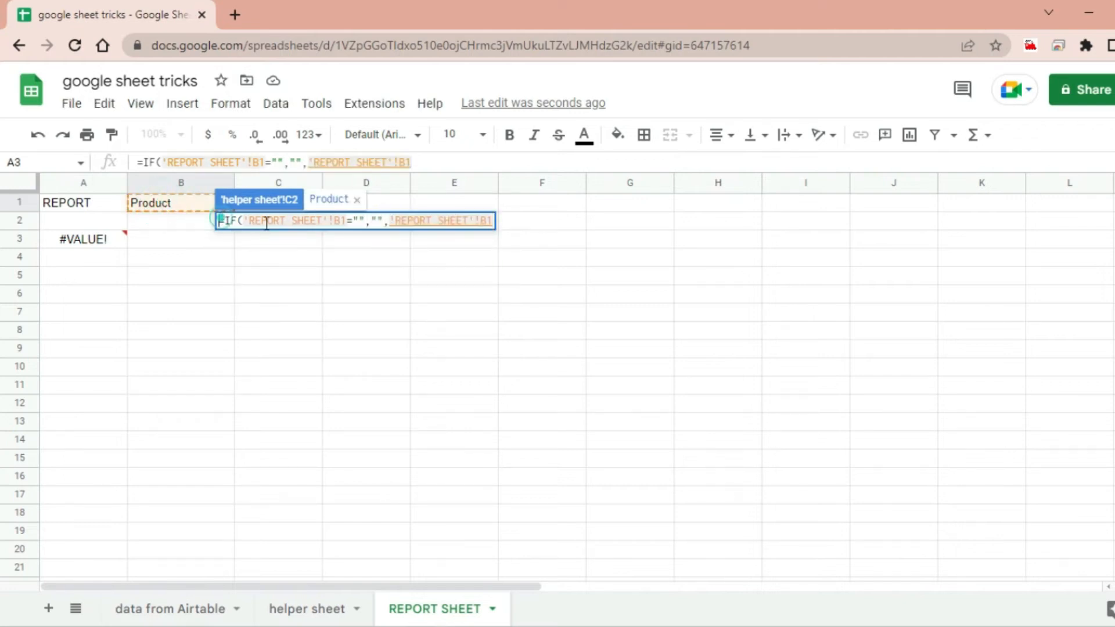
left_click(224, 221)
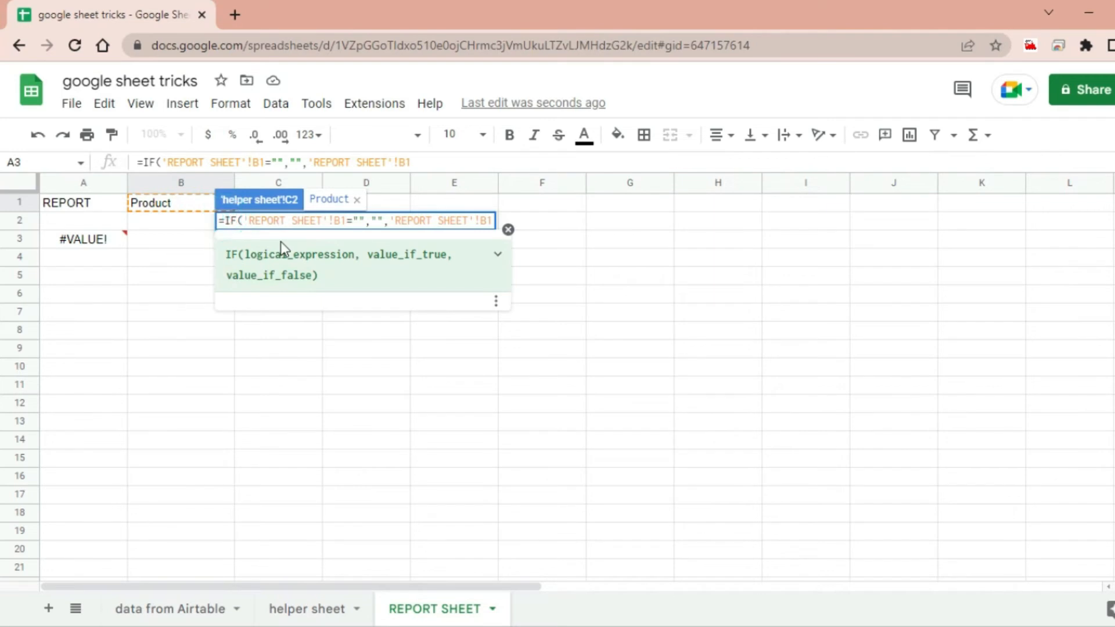
type("VLOO")
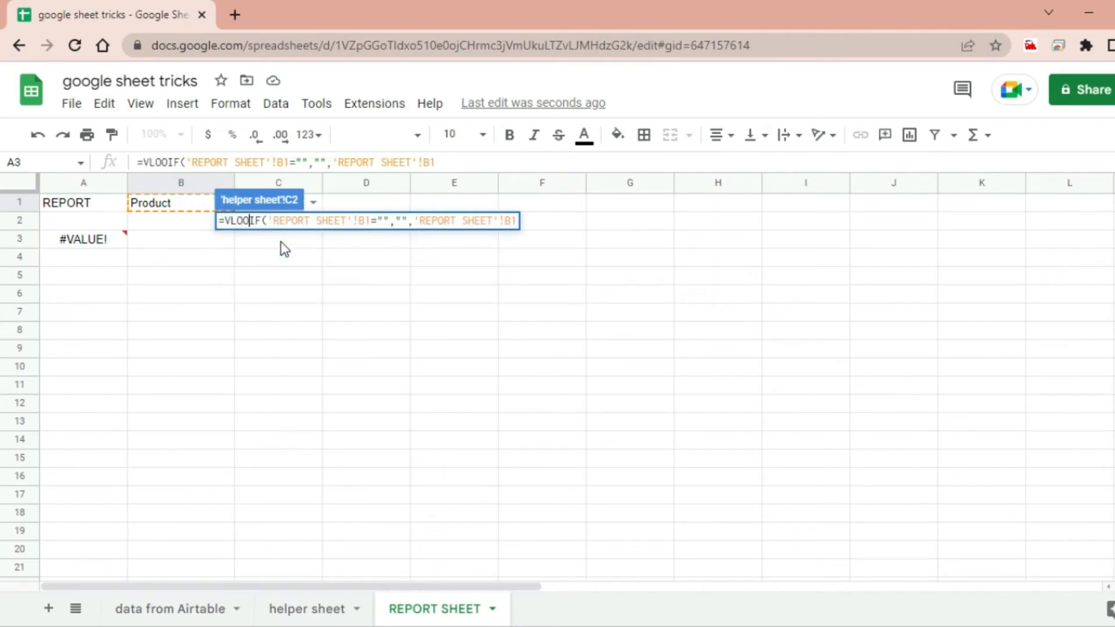
key("Escape")
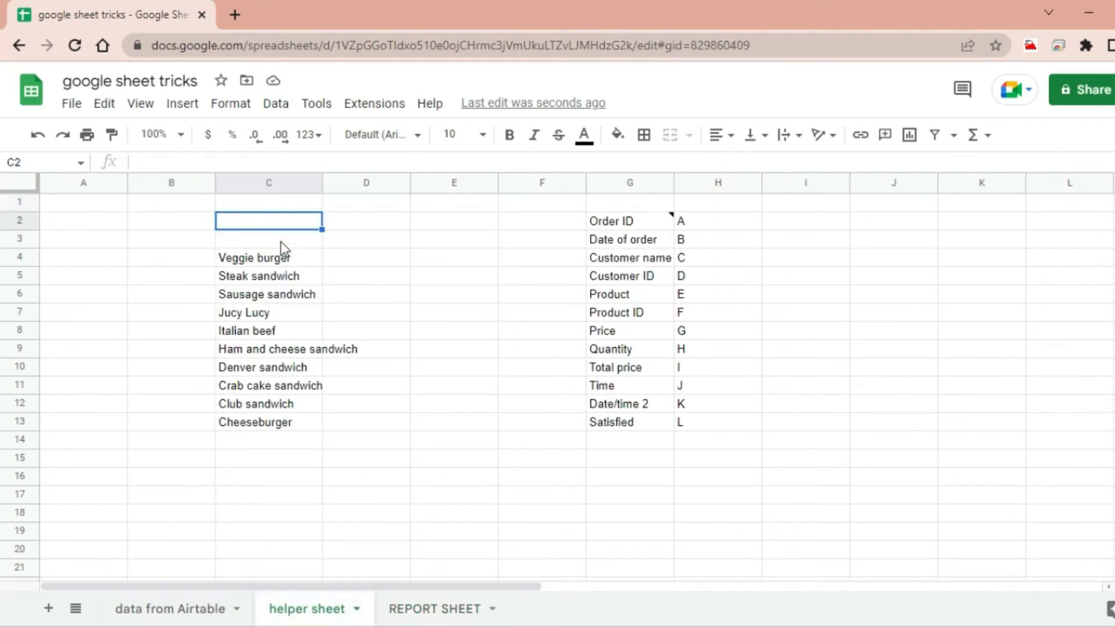
In cell C2 of the helper sheet, write =VLOOKUP('REPORT SHEET'!B1,G2:H13,2,0)
type("=VL")
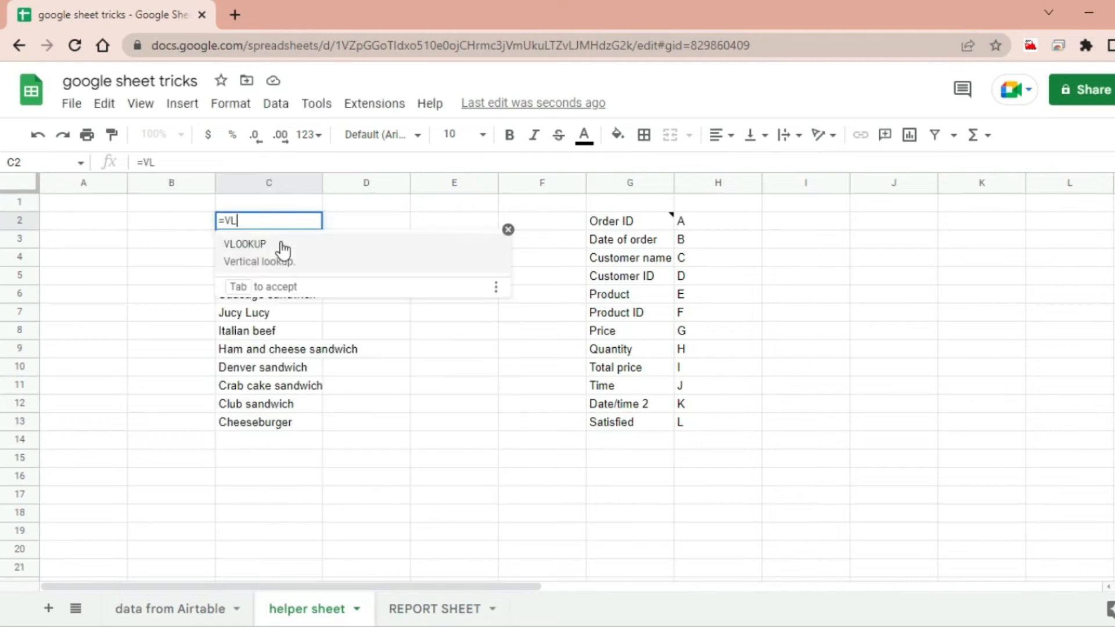
key("Tab")
left_click(430, 609)
left_click(174, 203)
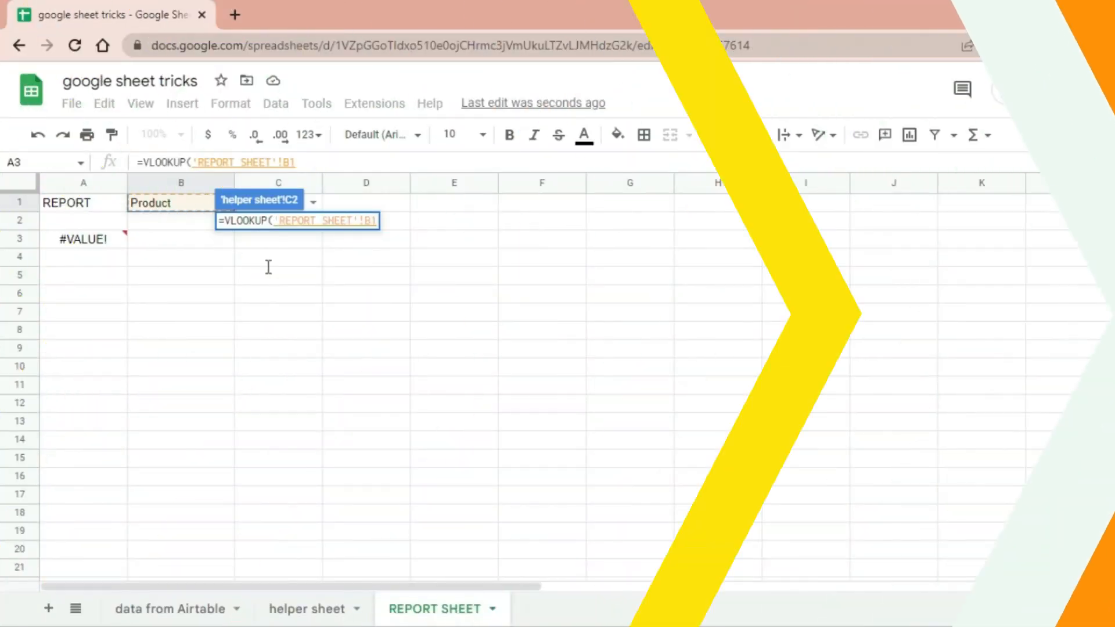
type(",")
left_click(307, 607)
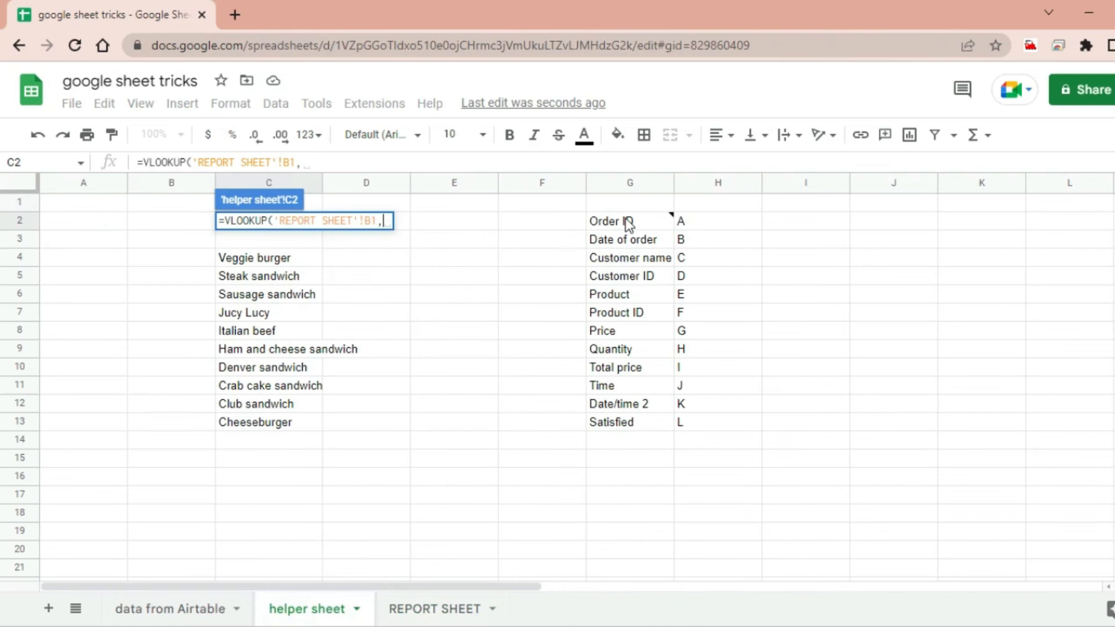
left_click_drag(628, 221, 709, 434)
type(",2,0")
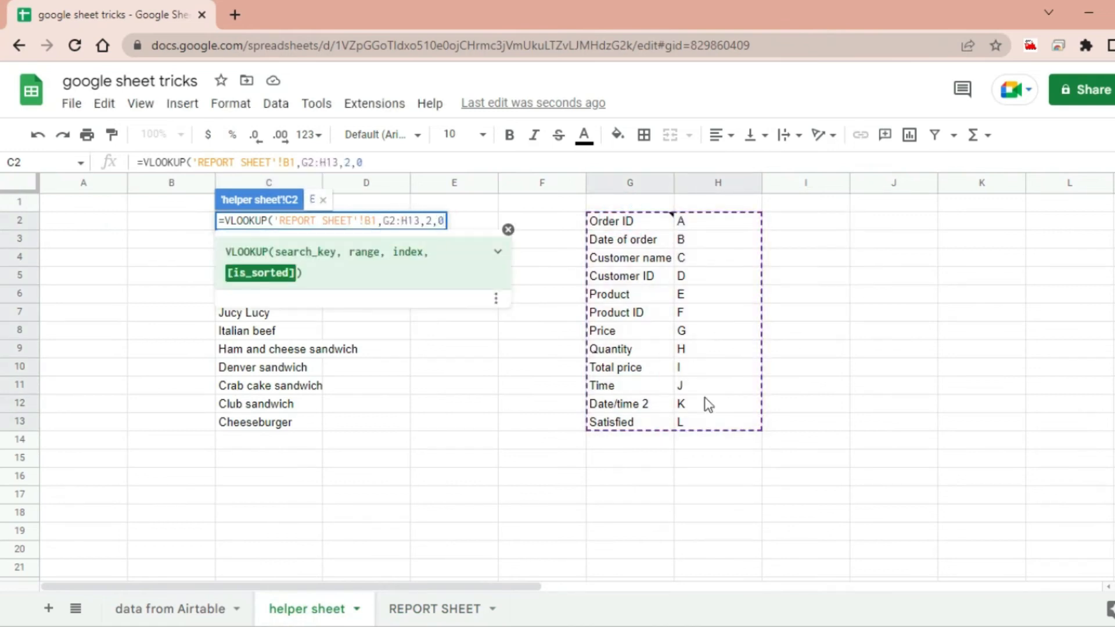
Change the VLOOKUP's range to the open-ended absolute reference $G$2:$H and commit the formula
left_click(411, 222)
key("Delete")
key("Delete")
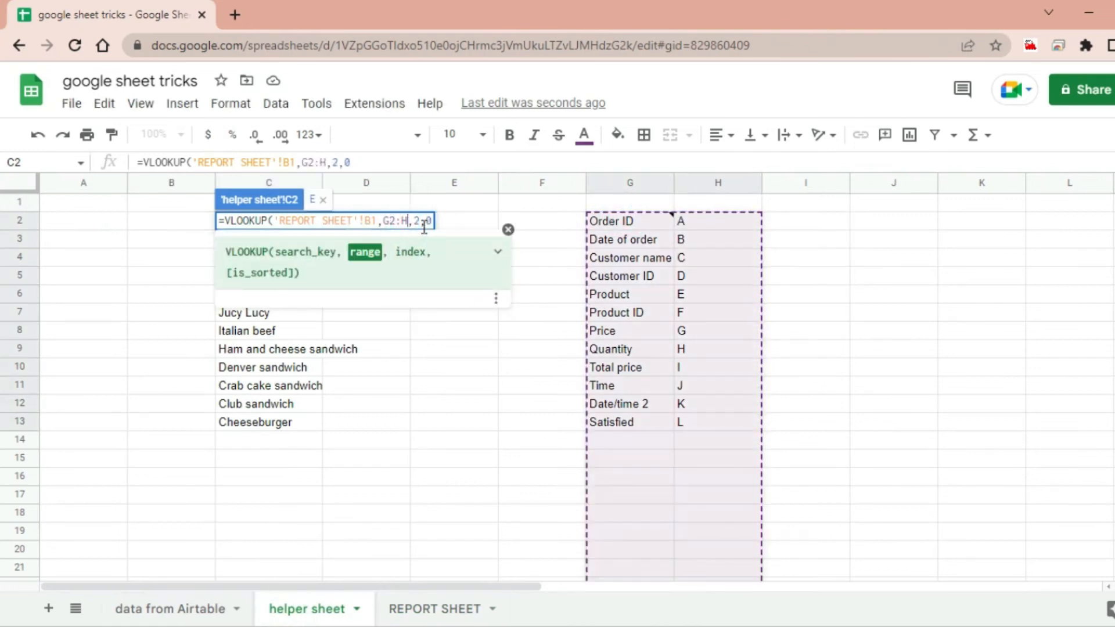
double_click(382, 221)
key("F4")
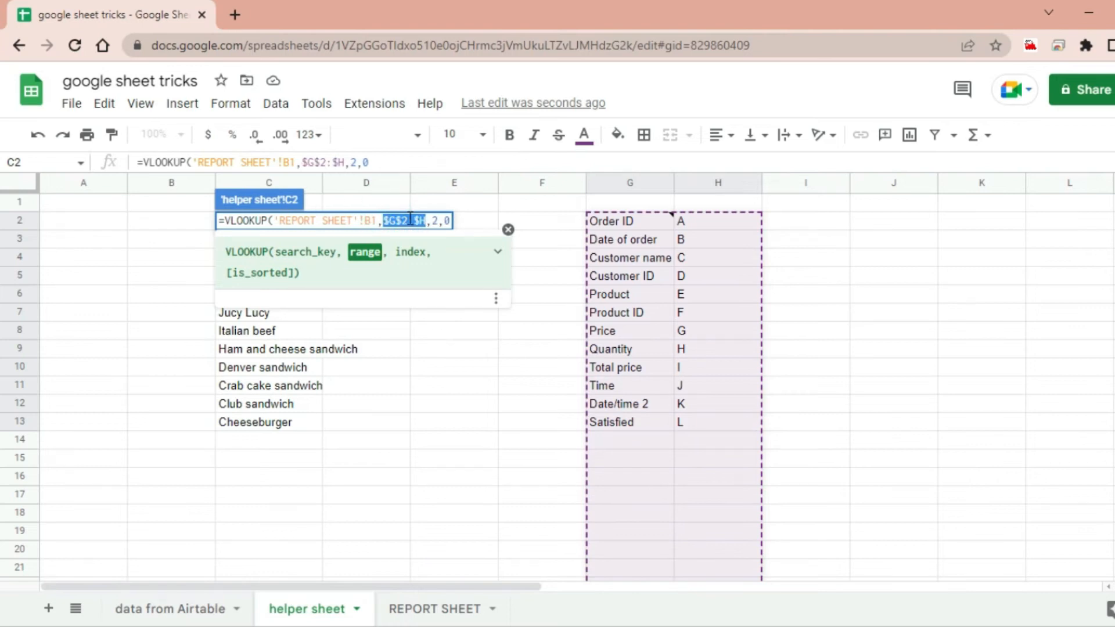
key("Return")
left_click(272, 221)
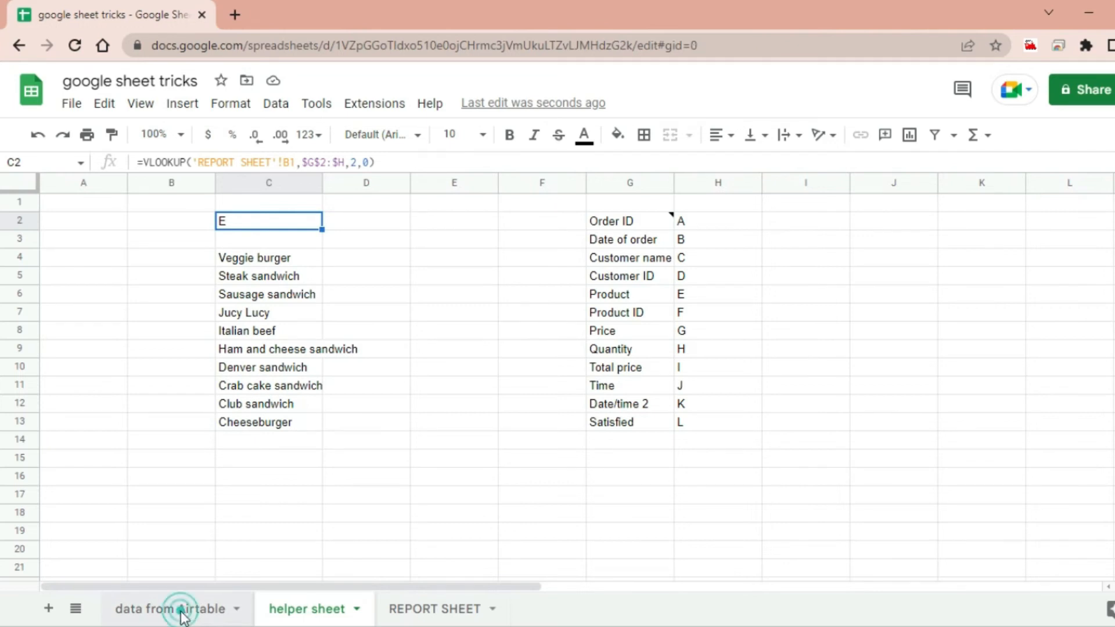
Fill cell C2 of the helper sheet with a light yellow colour
left_click(182, 613)
left_click(462, 610)
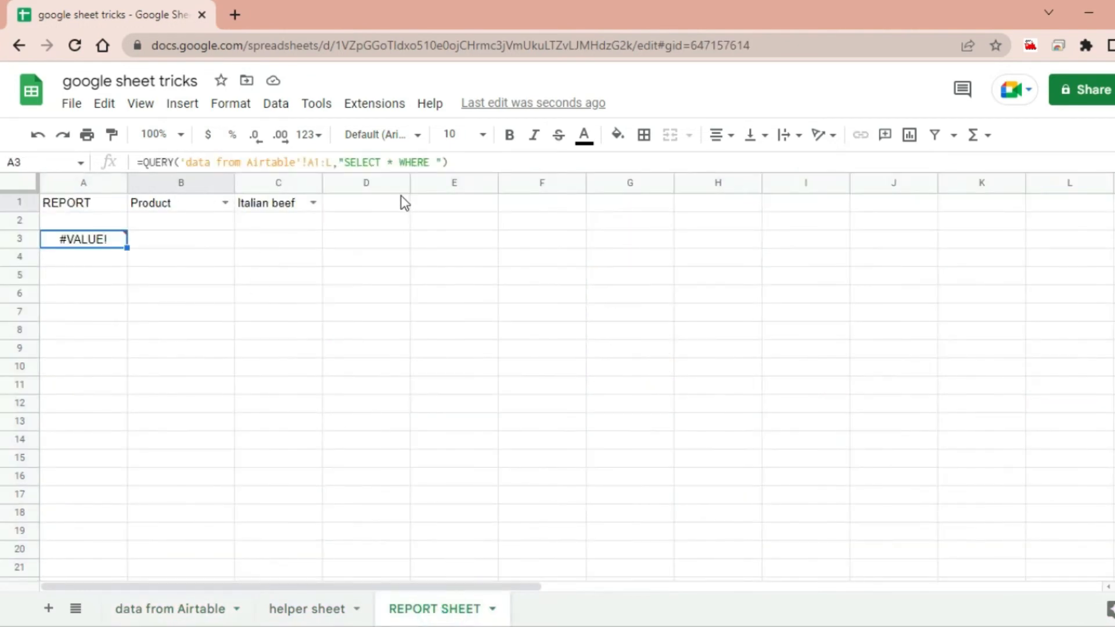
left_click(331, 608)
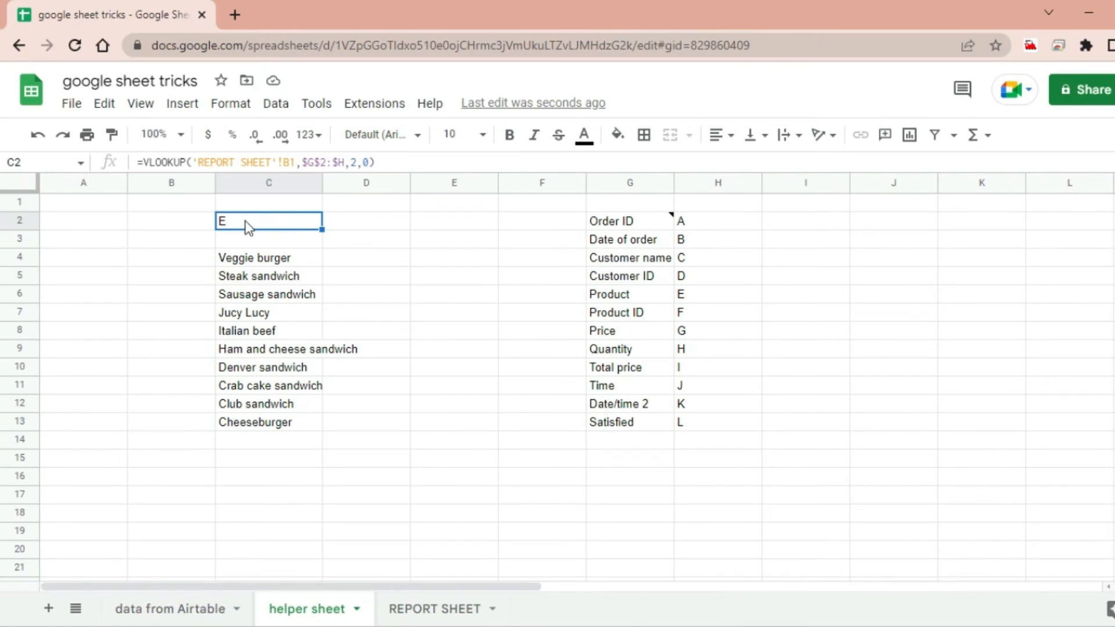
left_click(617, 135)
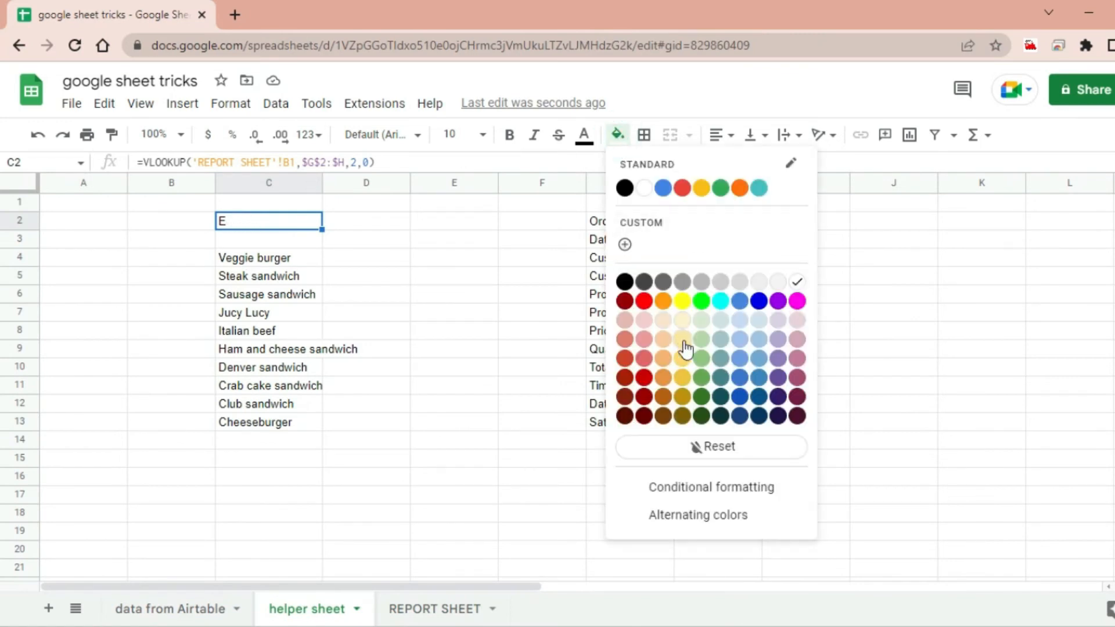
left_click(684, 351)
In the report sheet's A3 QUERY formula, copy the query text and replace it with a reference to F2, with 1 as the headers argument
left_click(175, 609)
left_click(424, 610)
key("Return")
key("Escape")
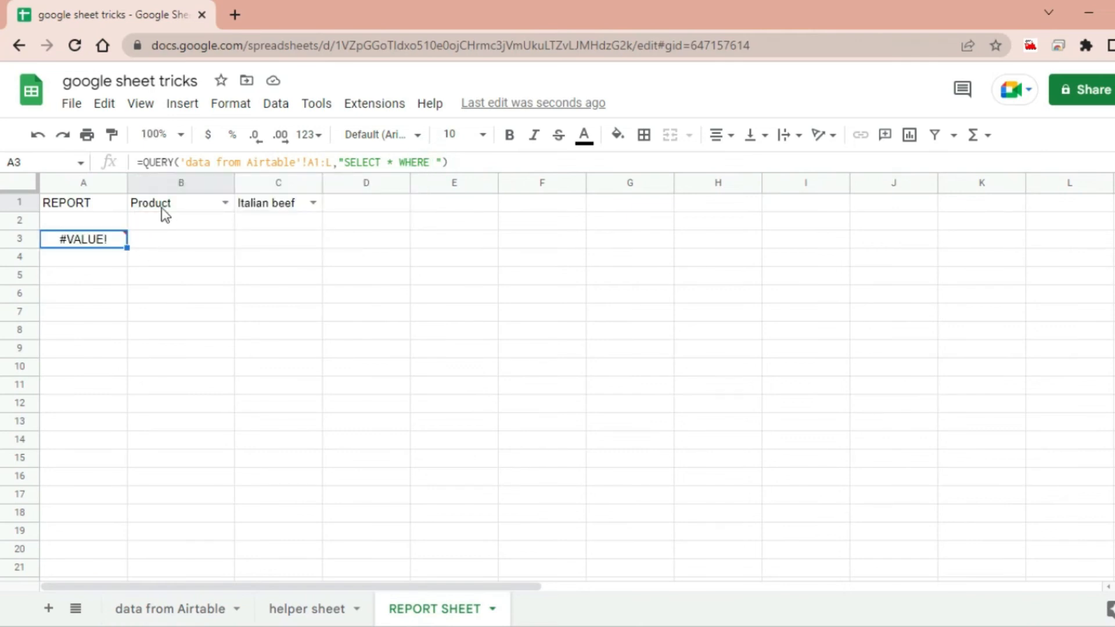
left_click(220, 237)
key("Left")
left_click_drag(339, 162, 441, 167)
key("ctrl+c")
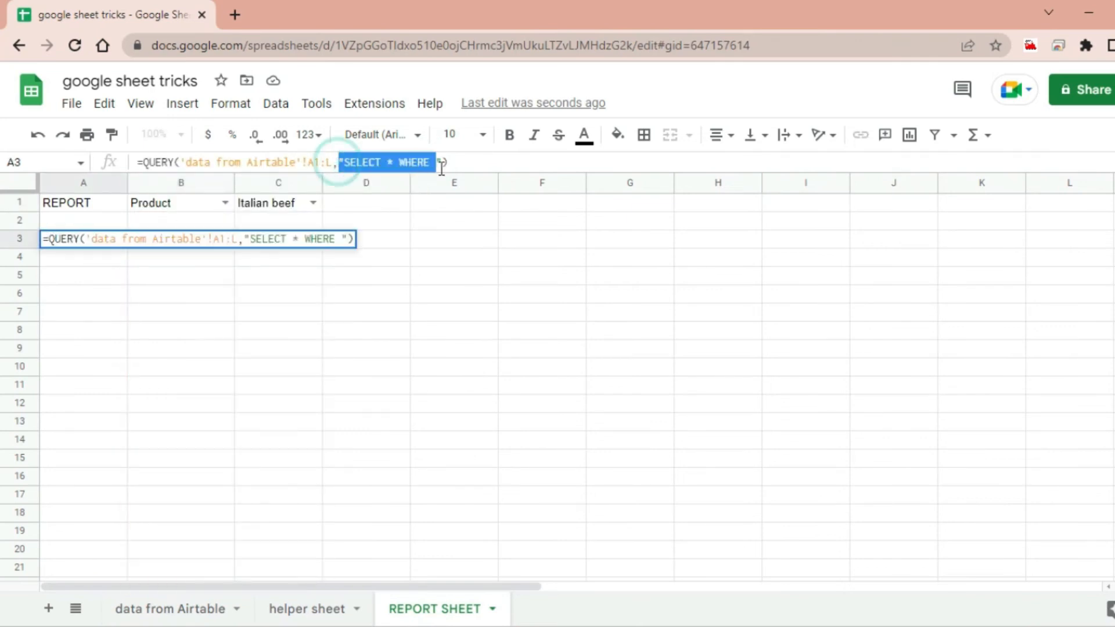
key("BackSpace")
left_click(539, 224)
type(",1")
key("Return")
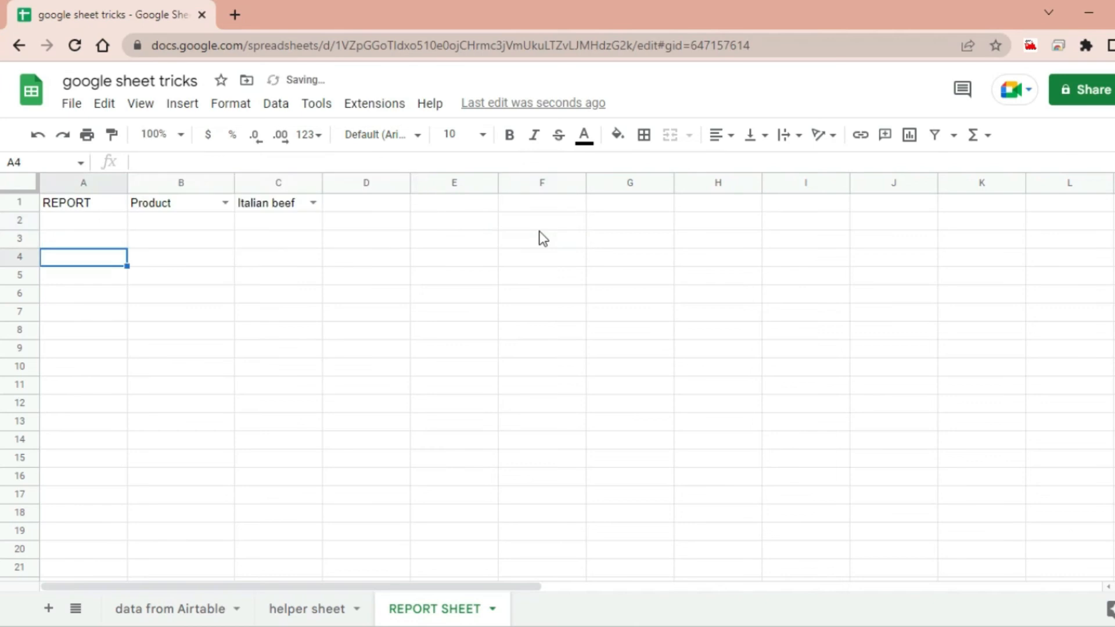
double_click(92, 240)
Enter the copied query text in cell F2 of the report sheet as ="SELECT * WHERE "
double_click(535, 223)
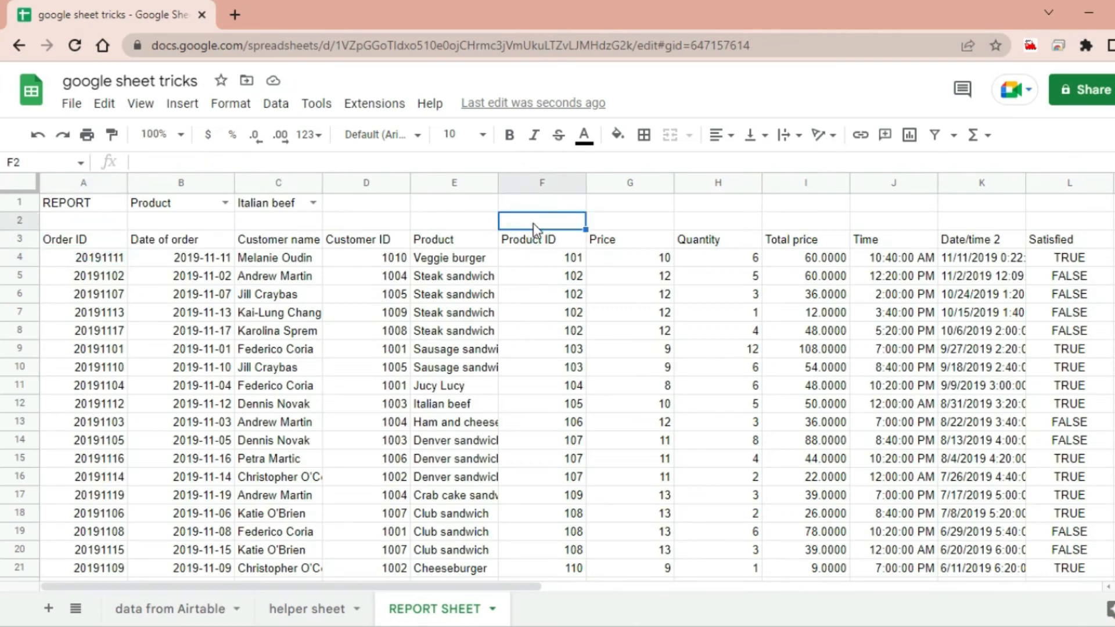
type("=\"")
key("ctrl+v")
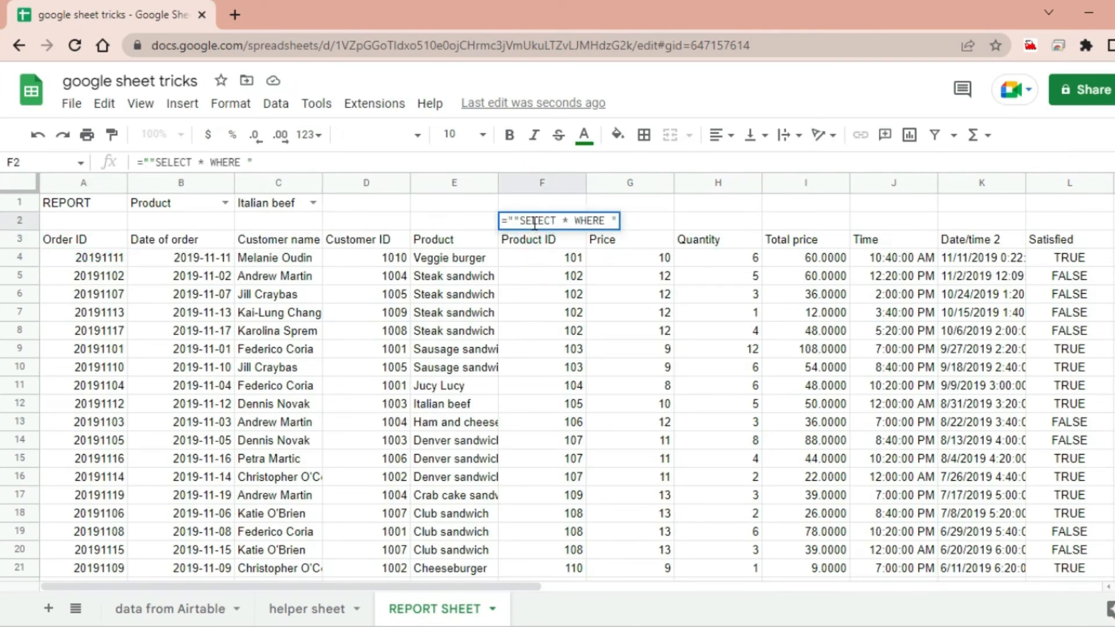
key("BackSpace")
key("BackSpace")
left_click(502, 223)
type("=")
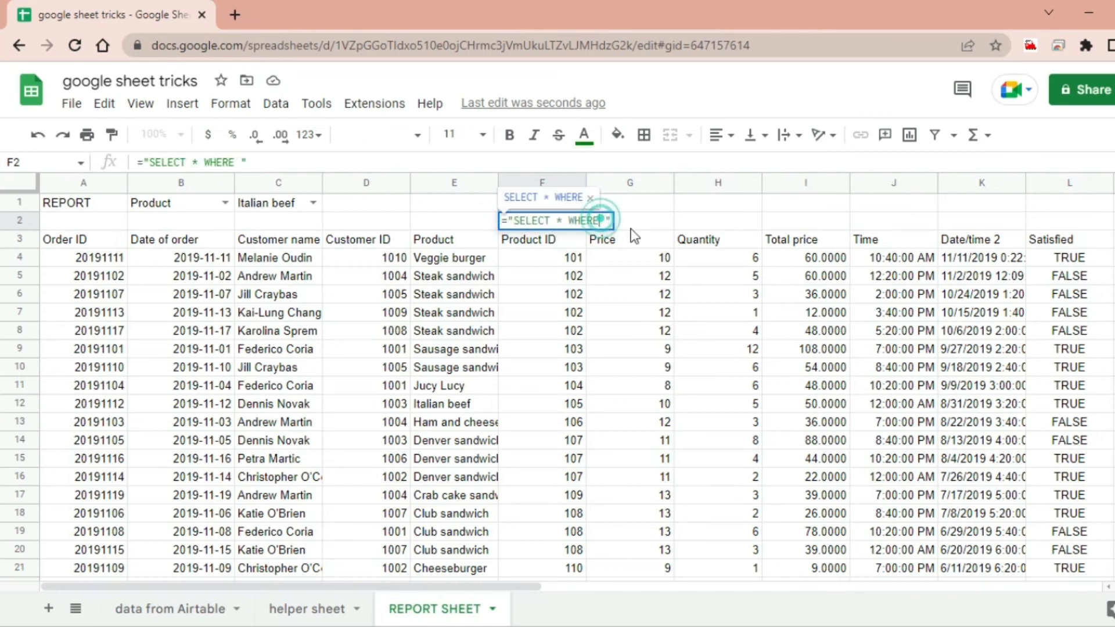
Extend the F2 formula after "SELECT * WHERE " with a reference to helper sheet cell C2, followed by &" = "&"'"&
type("&")
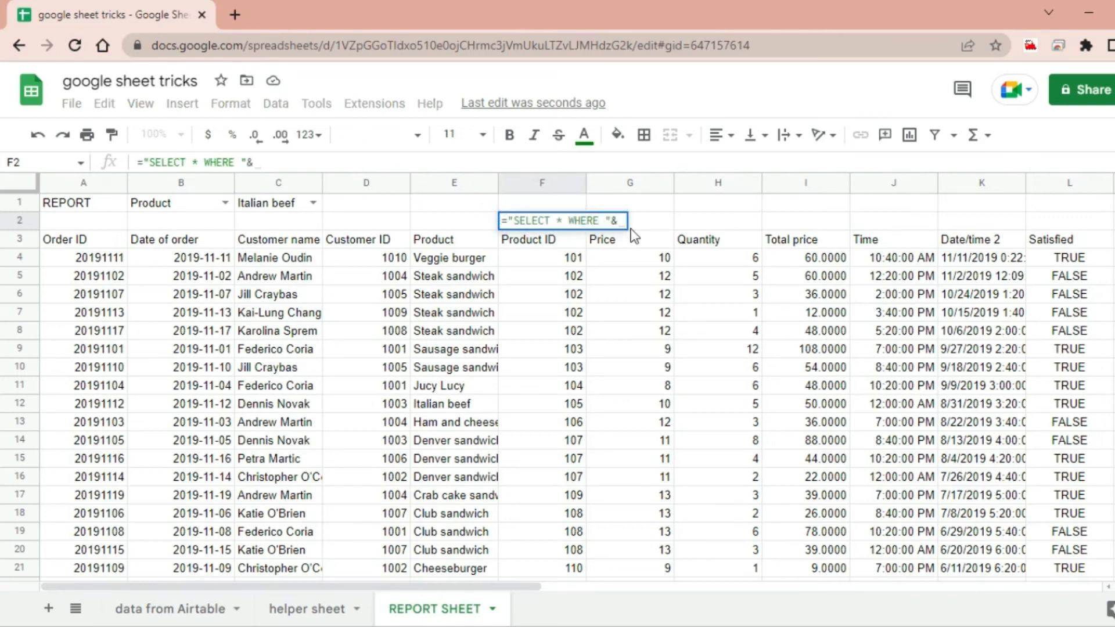
left_click(321, 608)
left_click(254, 223)
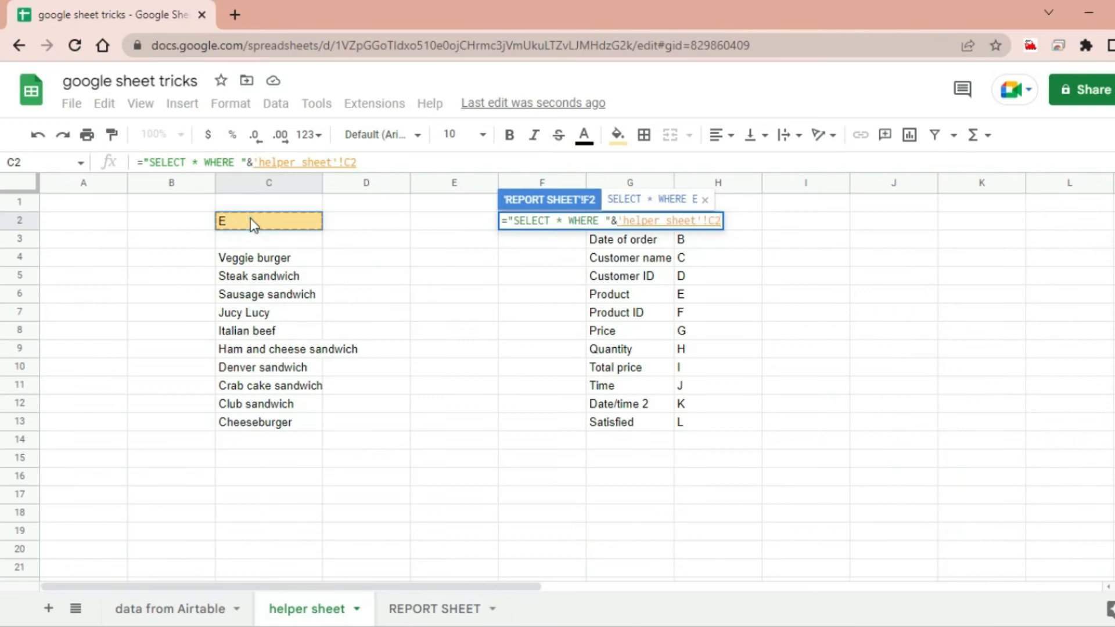
type("&\"=")
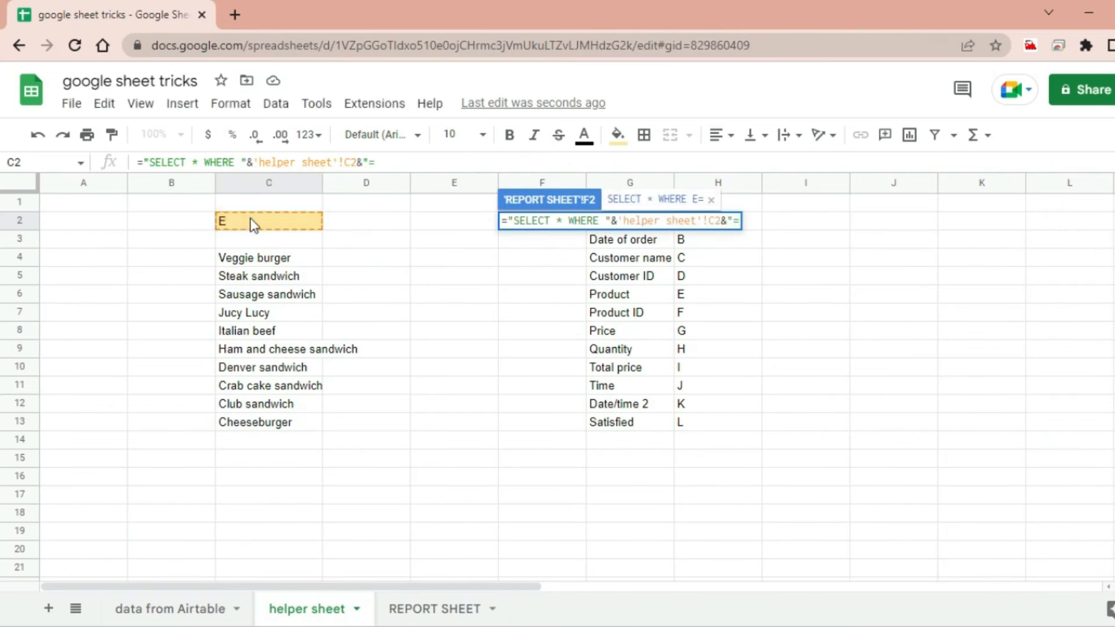
key("BackSpace")
type("=")
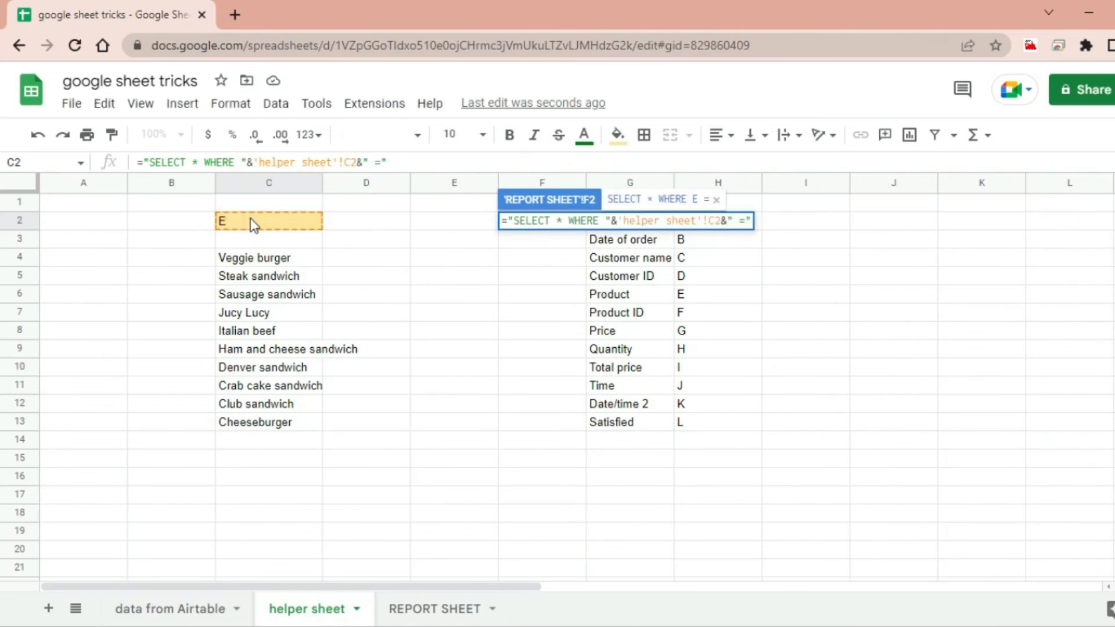
type(" \"&")
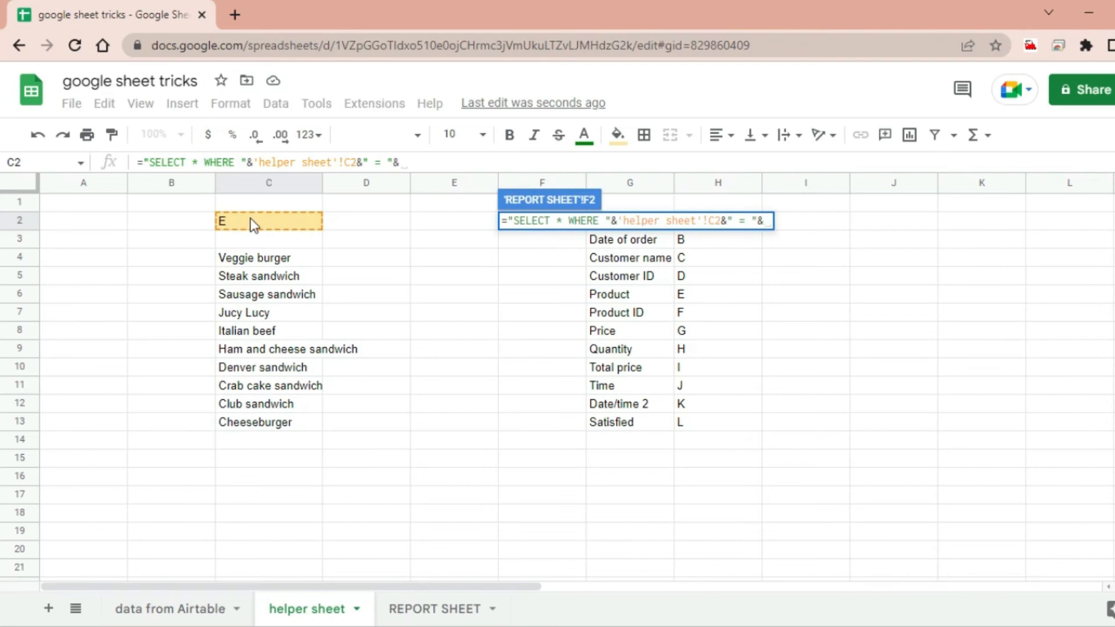
type("\"'\"&")
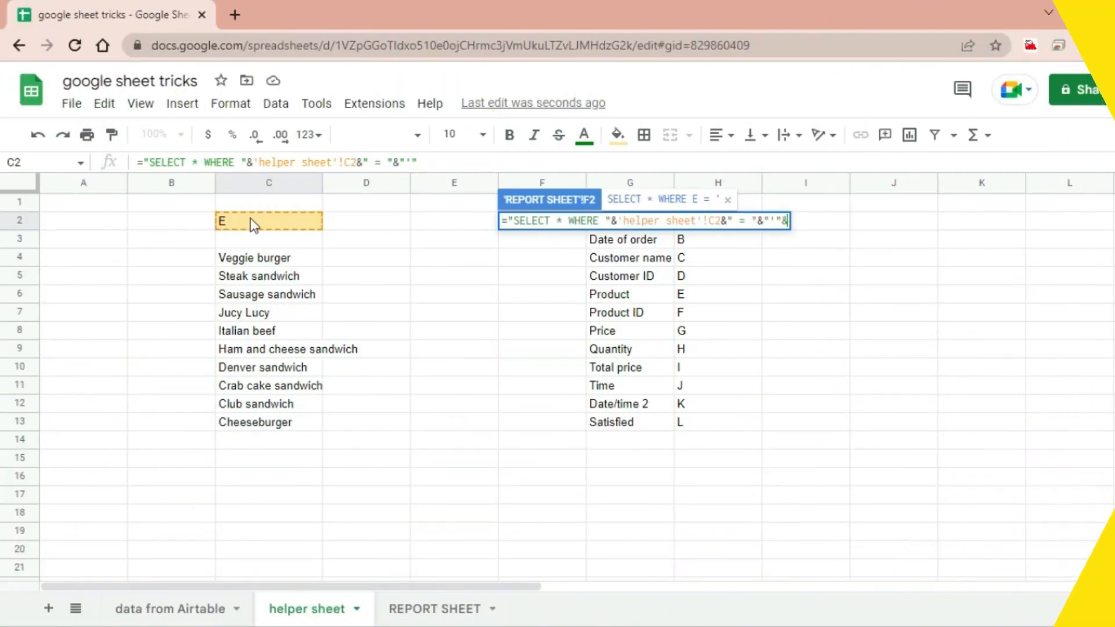
Finish the F2 formula with the report sheet's C1 reference and a closing single quote, &"'", and commit it
left_click(435, 609)
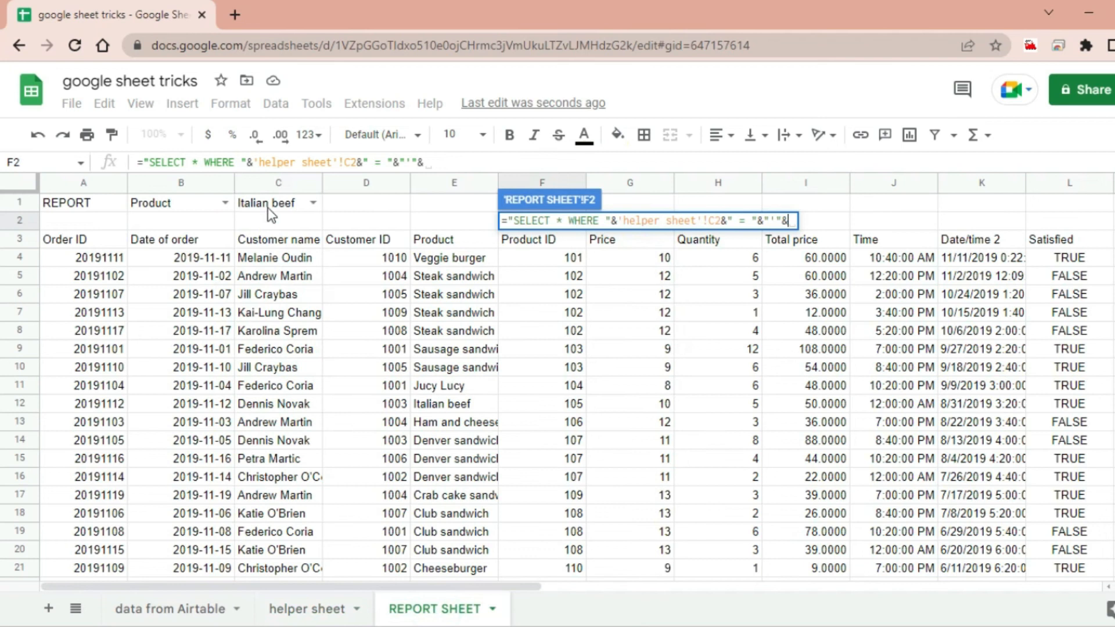
left_click(269, 205)
type("&\"'\"")
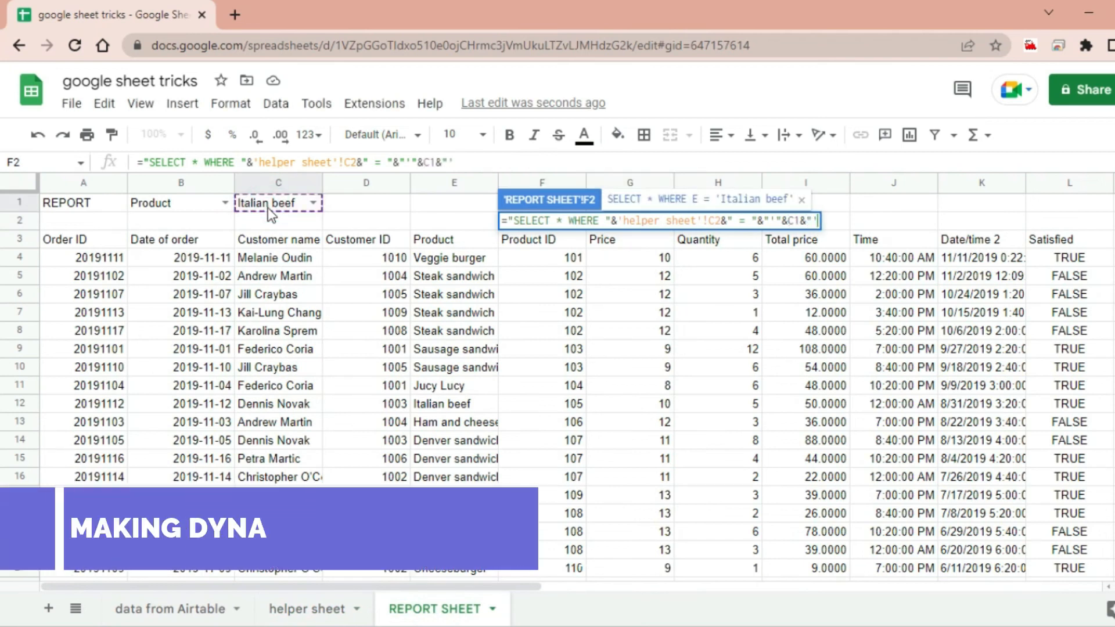
key("Return")
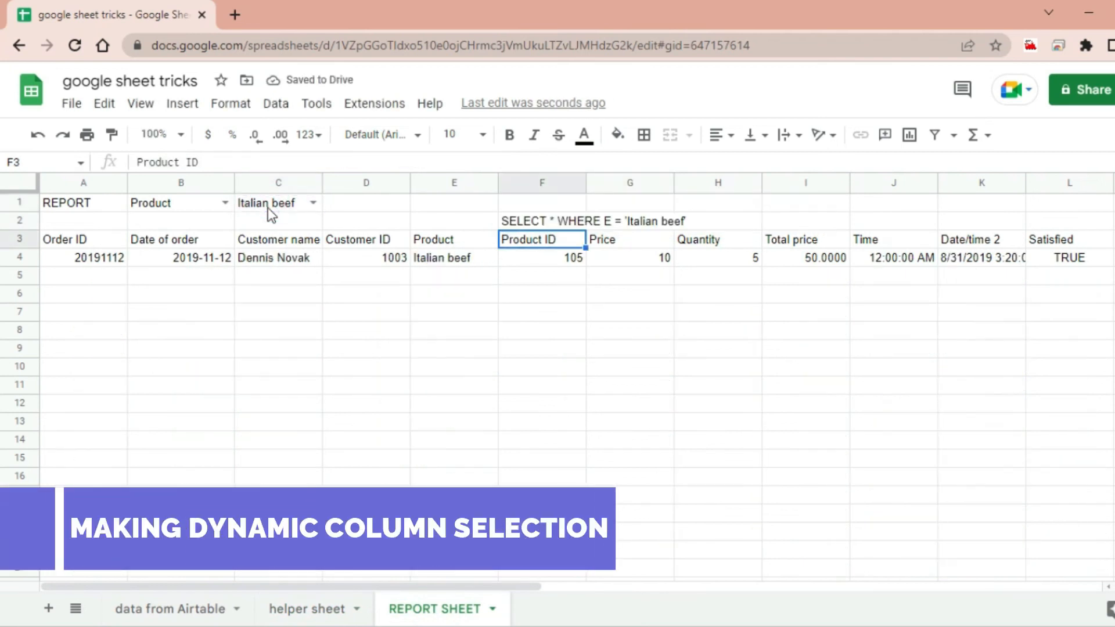
left_click(532, 220)
left_click_drag(144, 163, 529, 307)
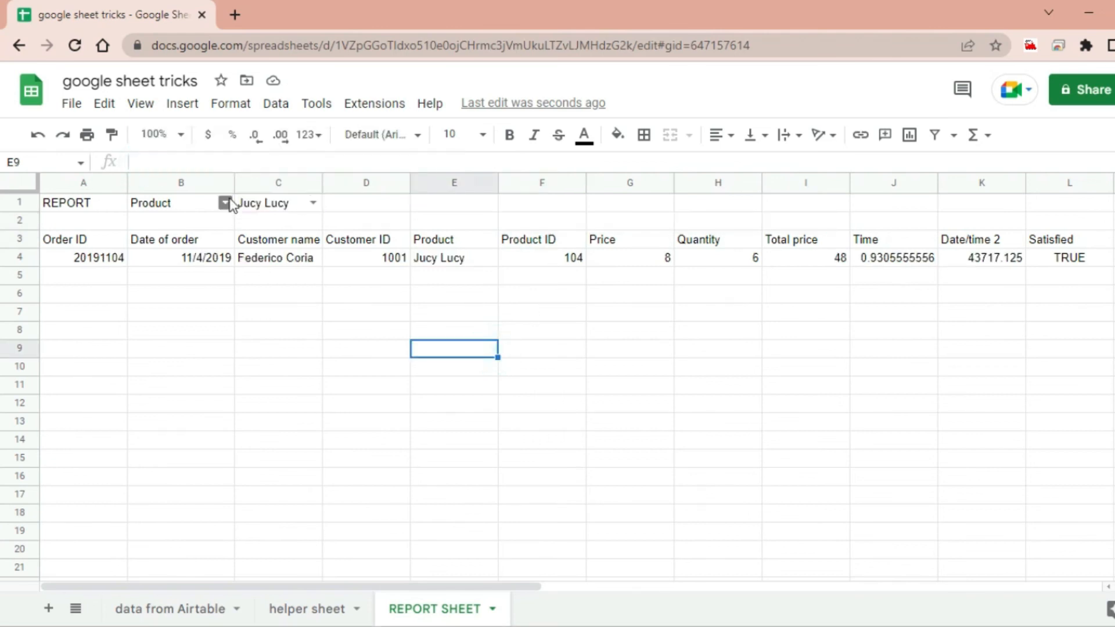
Filter the report by Customer name in B1 and a customer's name in C1, and highlight the filtered report range
left_click(224, 202)
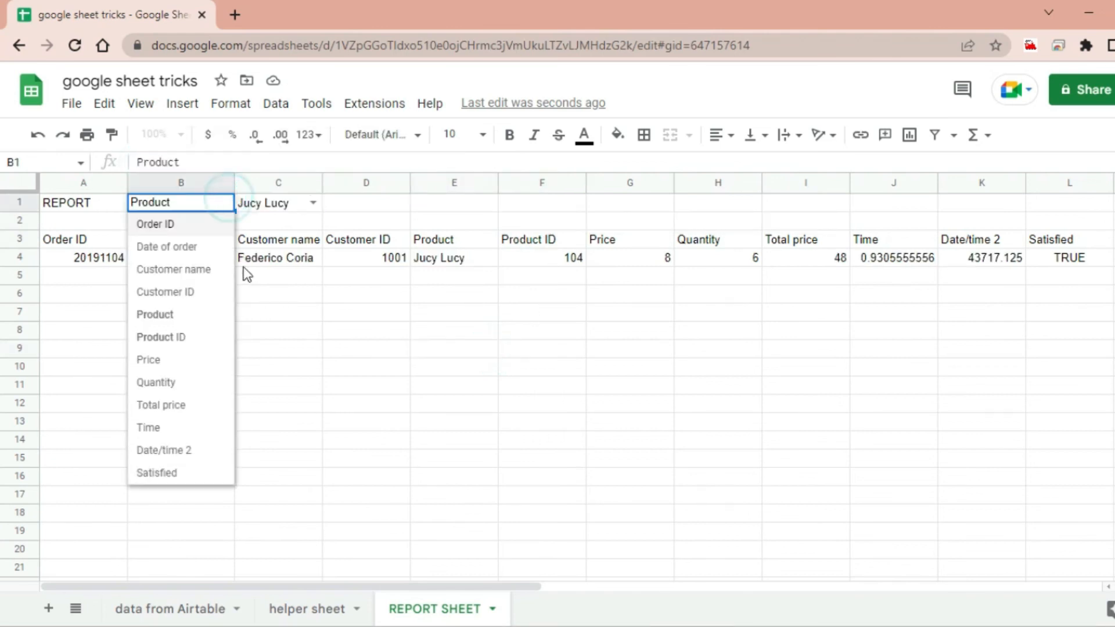
left_click(197, 264)
left_click(312, 203)
left_click(271, 269)
left_click(442, 402)
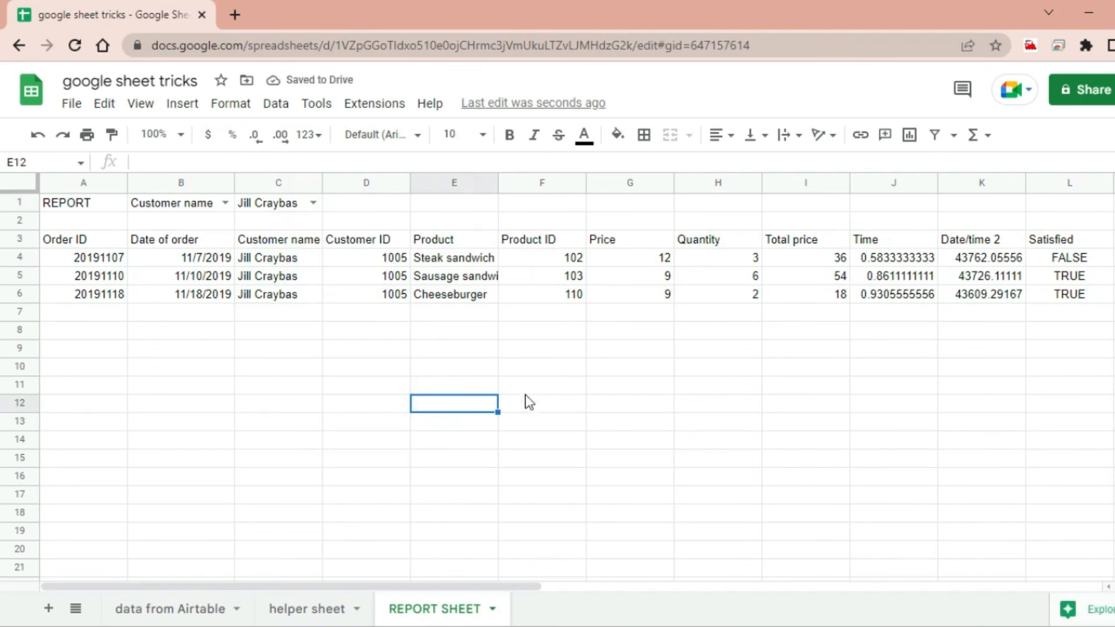
left_click_drag(84, 204, 1069, 330)
left_click(759, 465)
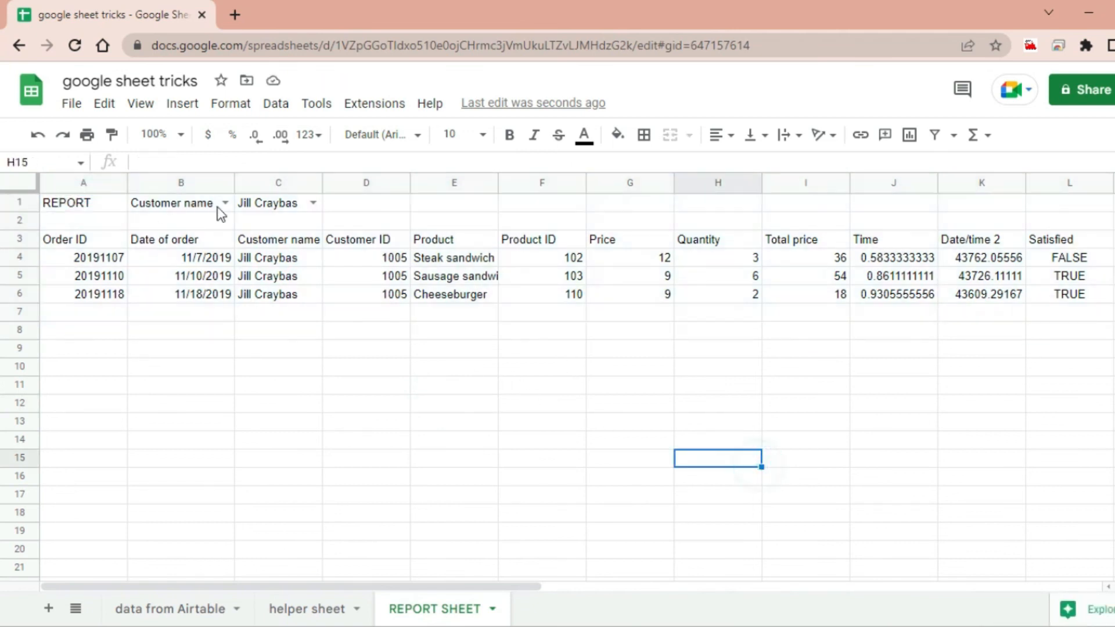
Switch the B1 filter field to Product and filter in C1 by Veggie burger, followed by Italian beef
left_click(225, 207)
left_click(186, 313)
left_click(327, 368)
left_click(312, 202)
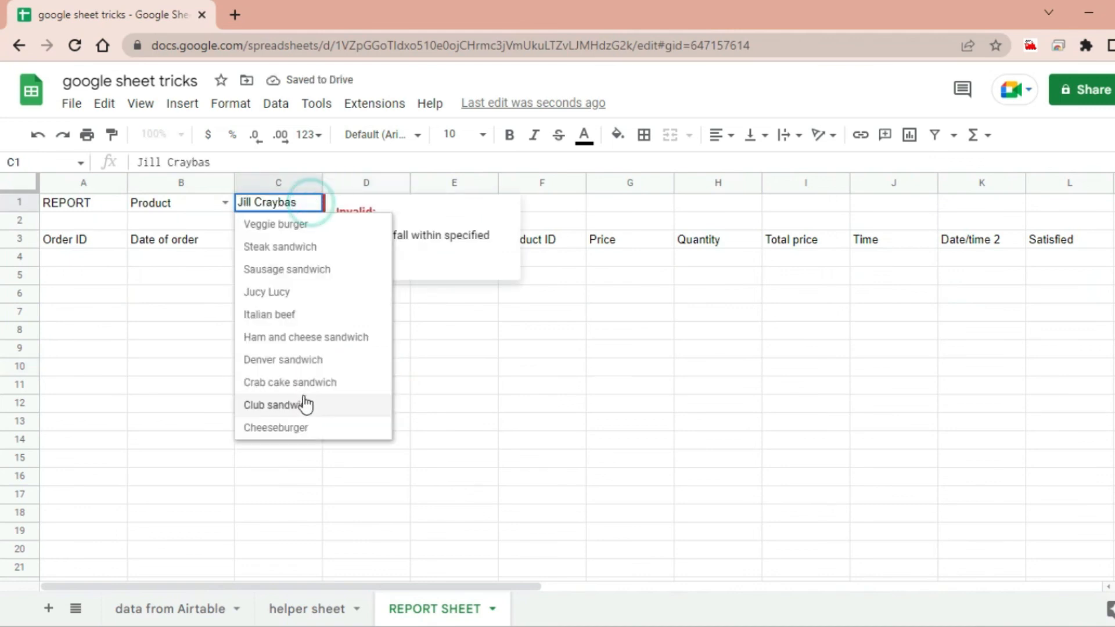
left_click(274, 221)
left_click(402, 424)
left_click(313, 203)
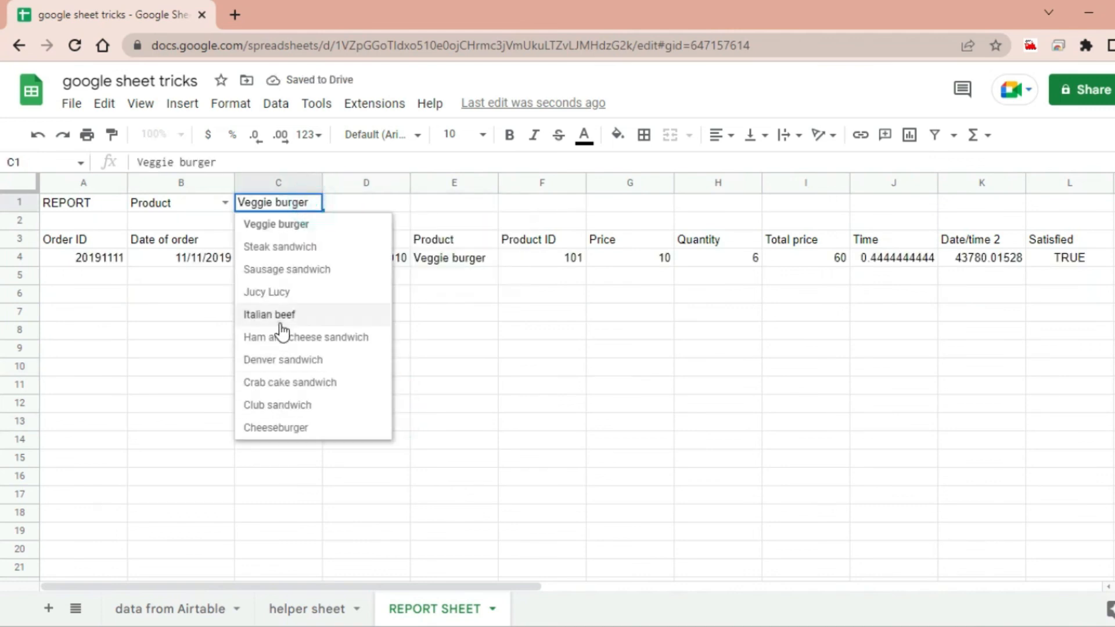
left_click(273, 314)
Set the B1 filter field back to Customer name and choose a different customer's name in C1
left_click(224, 203)
left_click(174, 268)
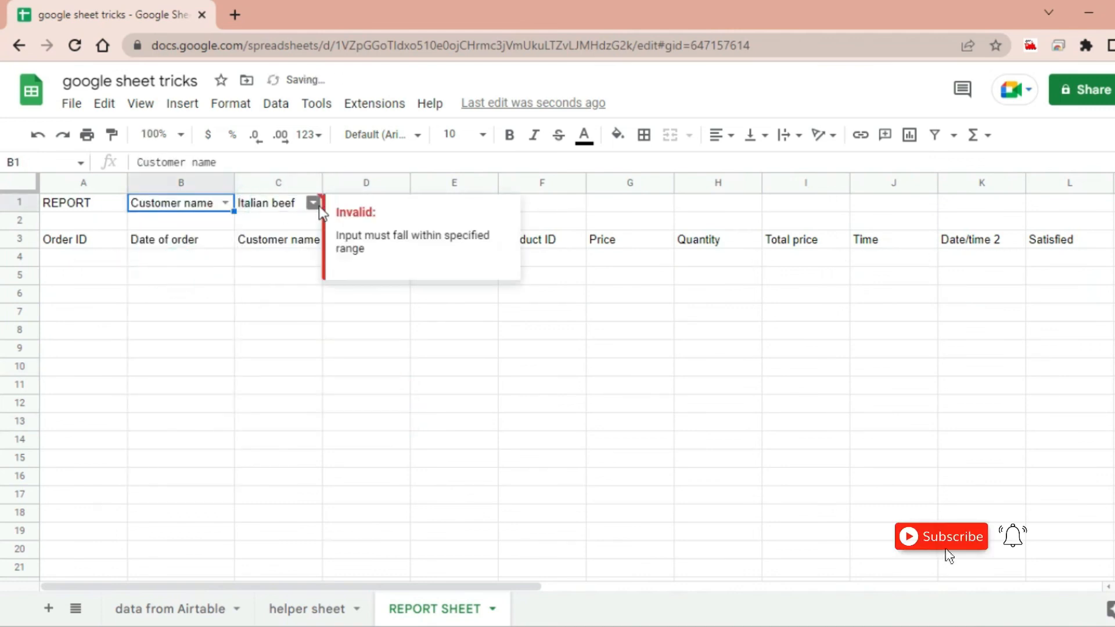
left_click(312, 203)
left_click(273, 359)
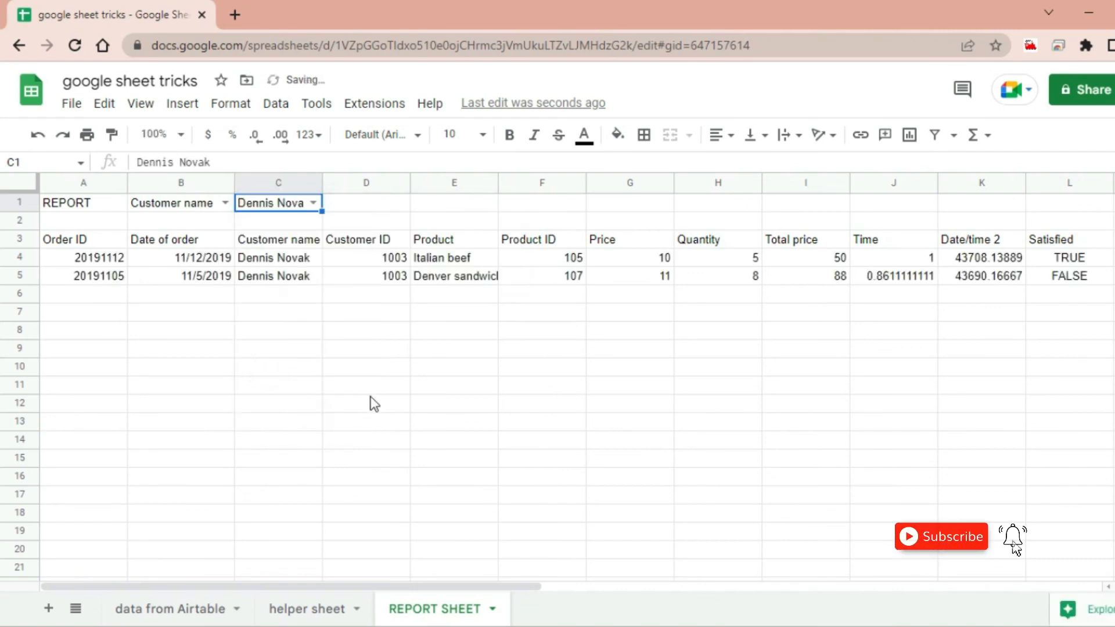